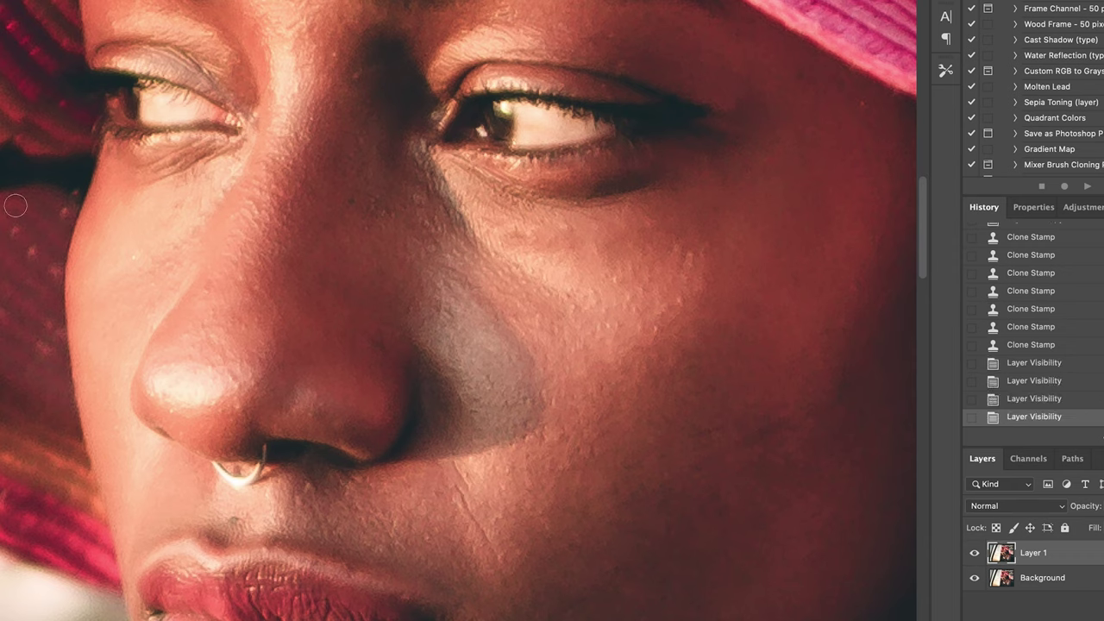
# - Zoom out and toggle Layer 1 on and off to compare the cheek retouch with the original
pyautogui.keyDown('alt'); pyautogui.click(423, 403); pyautogui.keyUp('alt')
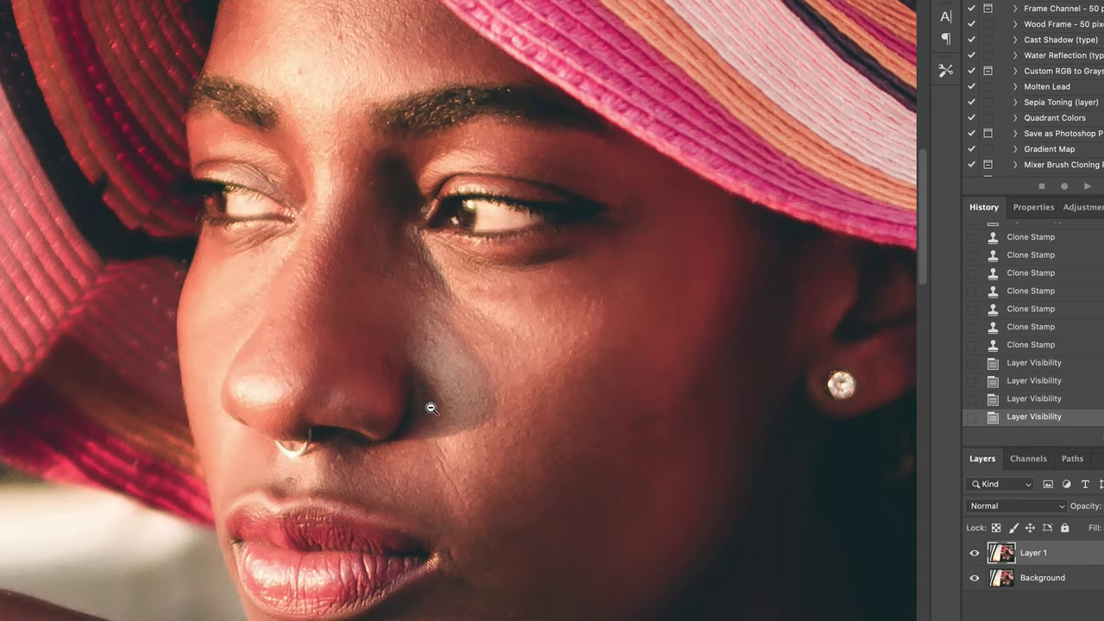
pyautogui.click(974, 556)
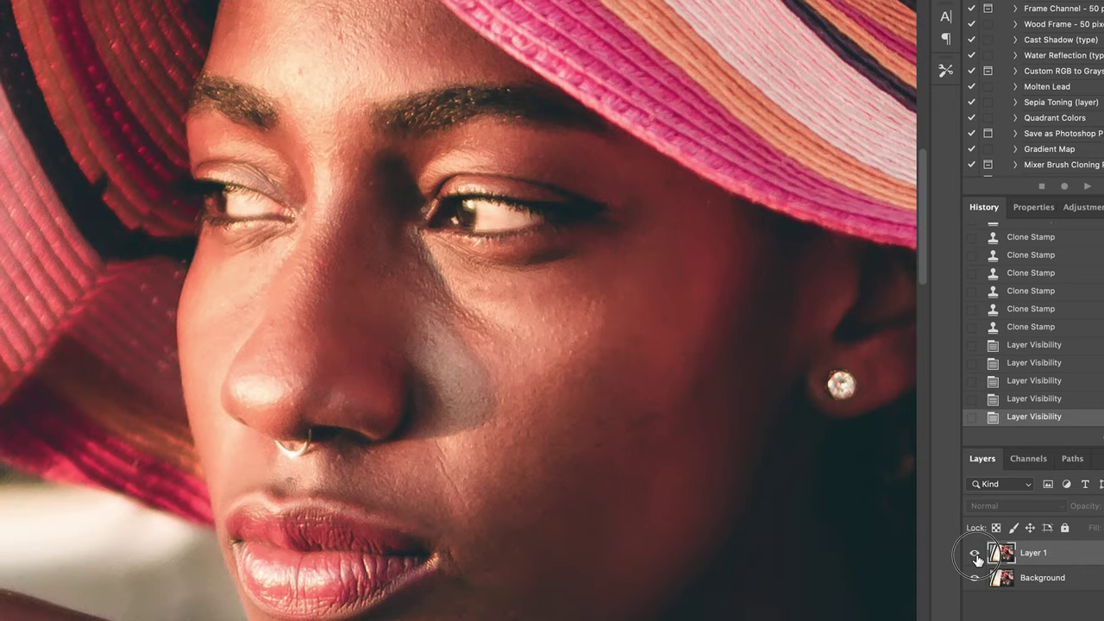
pyautogui.click(976, 555)
pyautogui.click(975, 557)
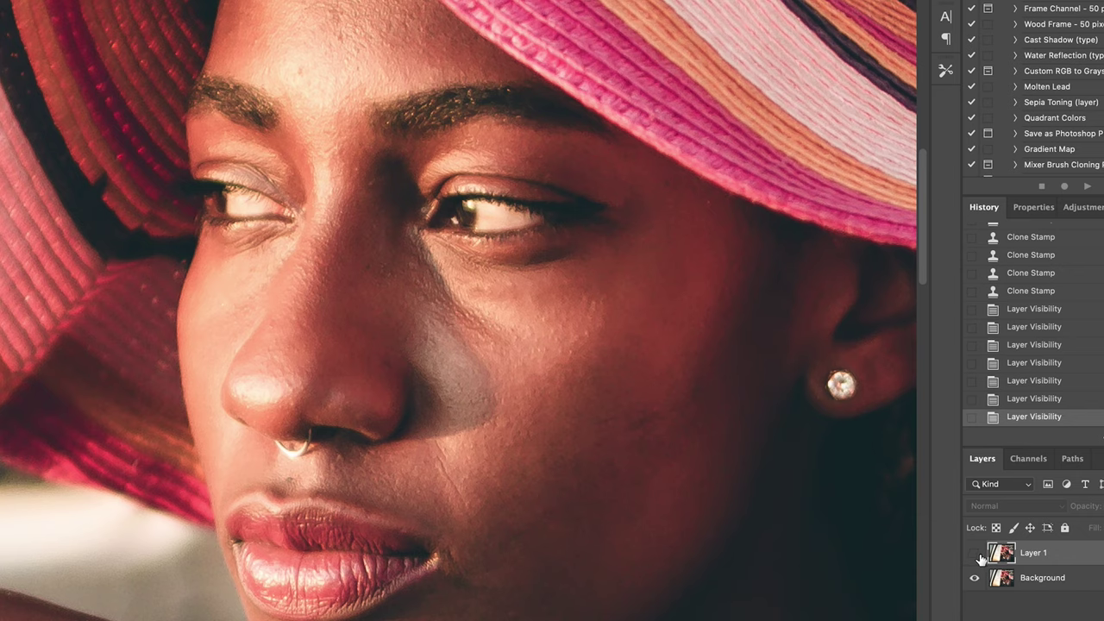
pyautogui.click(976, 556)
pyautogui.click(975, 557)
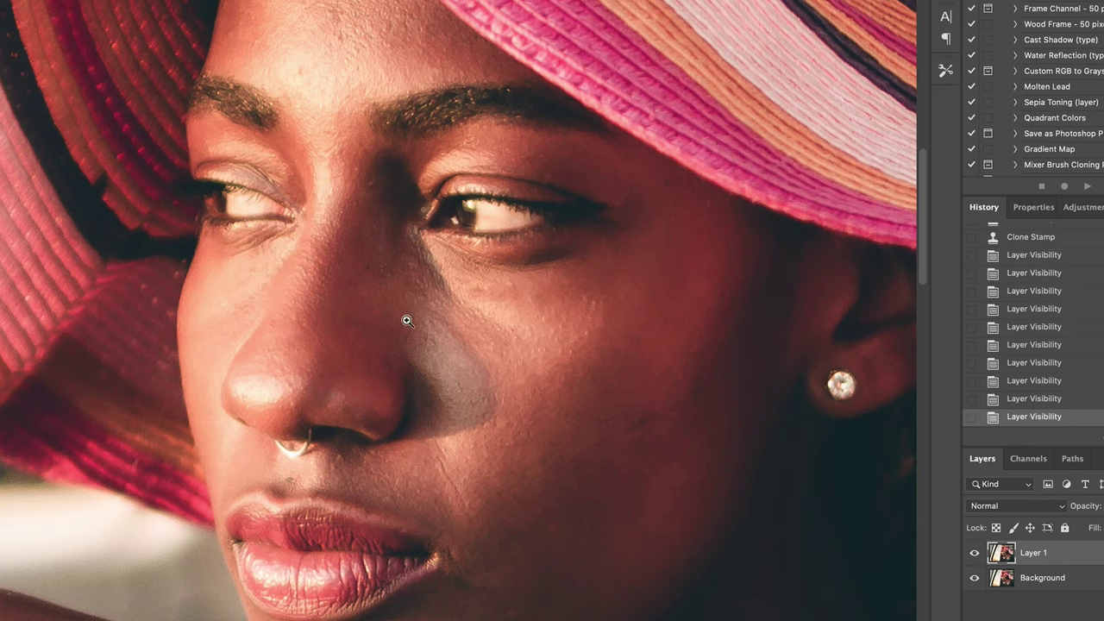
# - Clone more skin over the cheek below the eye with Clone Stamp at 20% opacity, 22 px
pyautogui.click(483, 322)
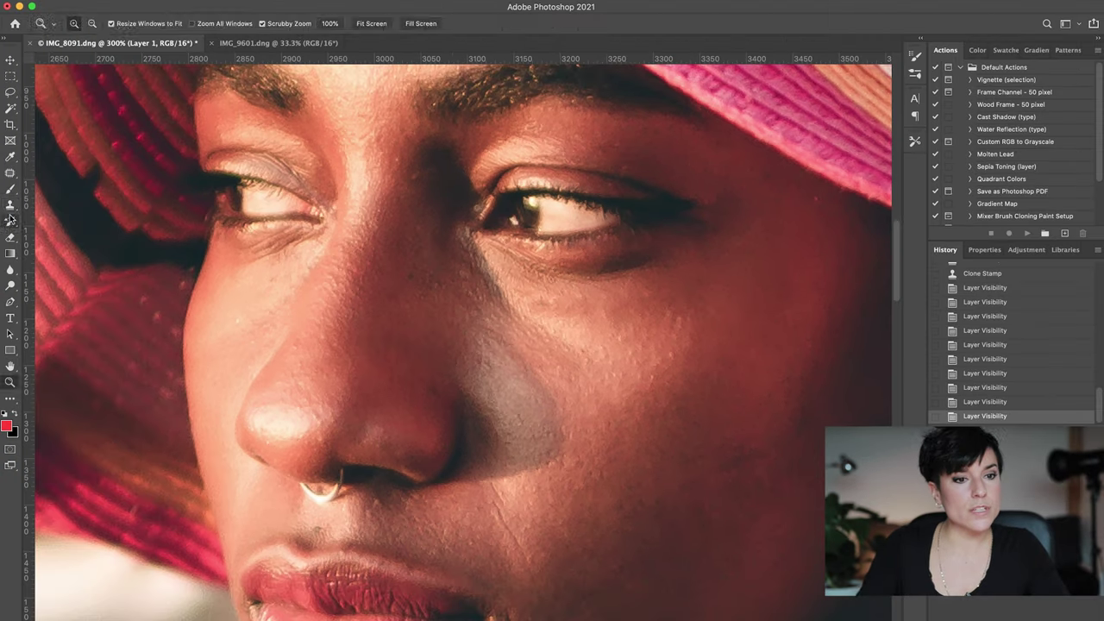
pyautogui.click(11, 205)
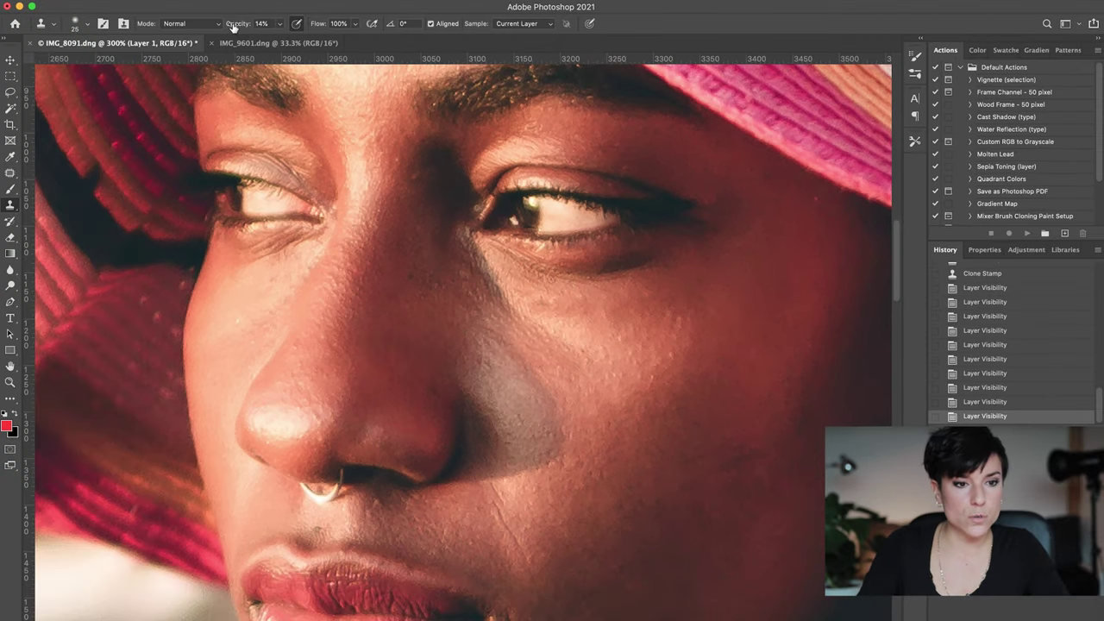
pyautogui.moveTo(233, 26); pyautogui.dragTo(237, 27)
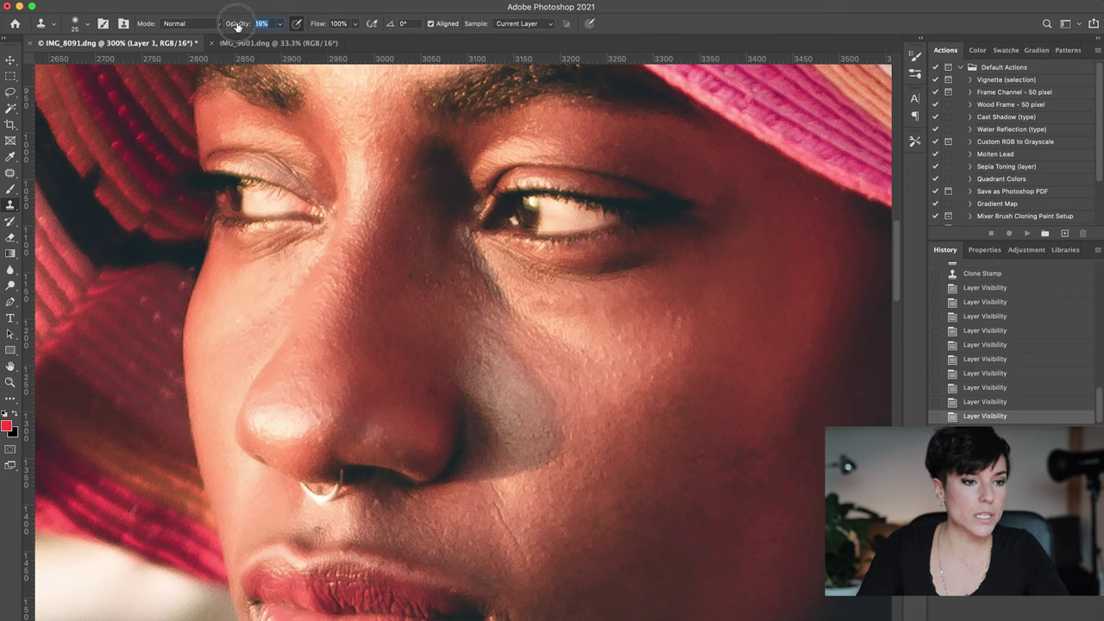
pyautogui.click(87, 25)
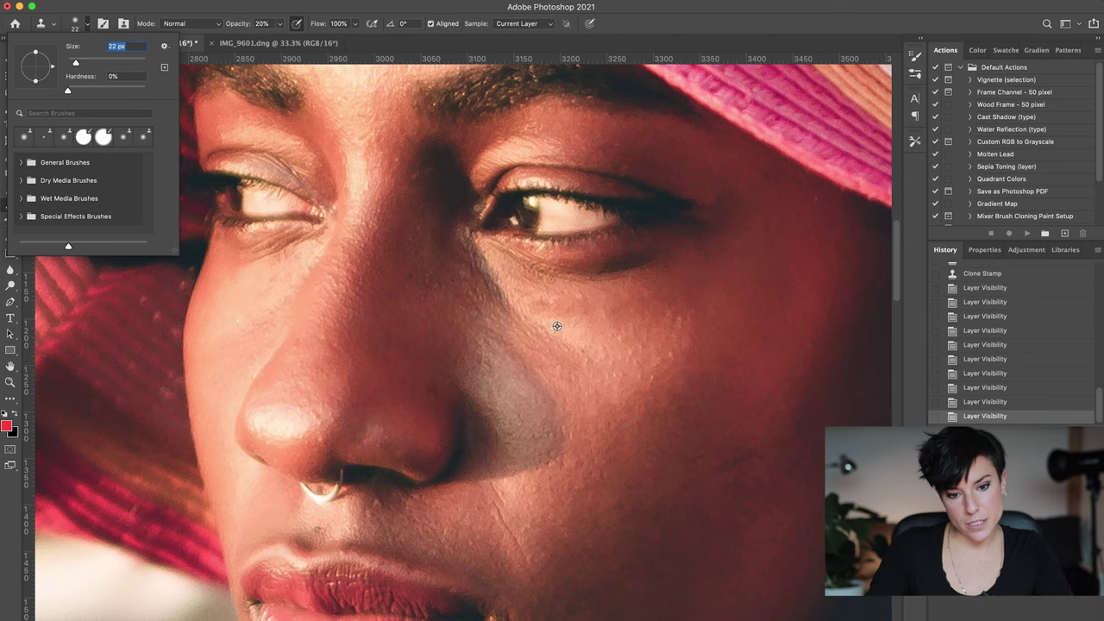
pyautogui.press('Return')
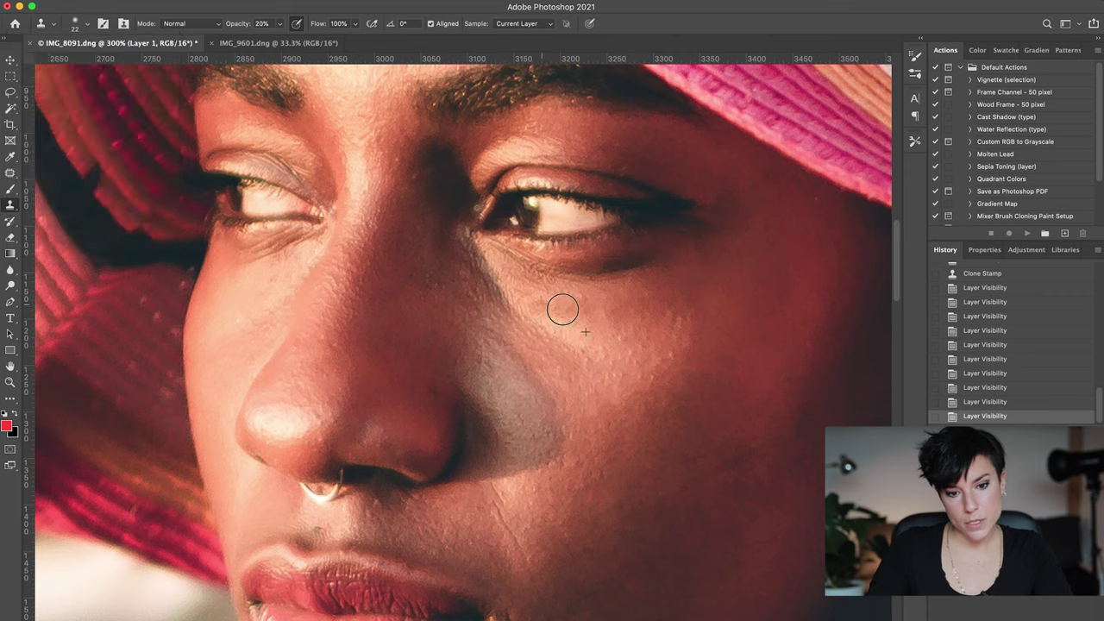
pyautogui.moveTo(562, 308)
pyautogui.mouseDown()
pyautogui.moveTo(534, 301)
pyautogui.moveTo(573, 310)
pyautogui.moveTo(518, 290)
pyautogui.mouseUp()
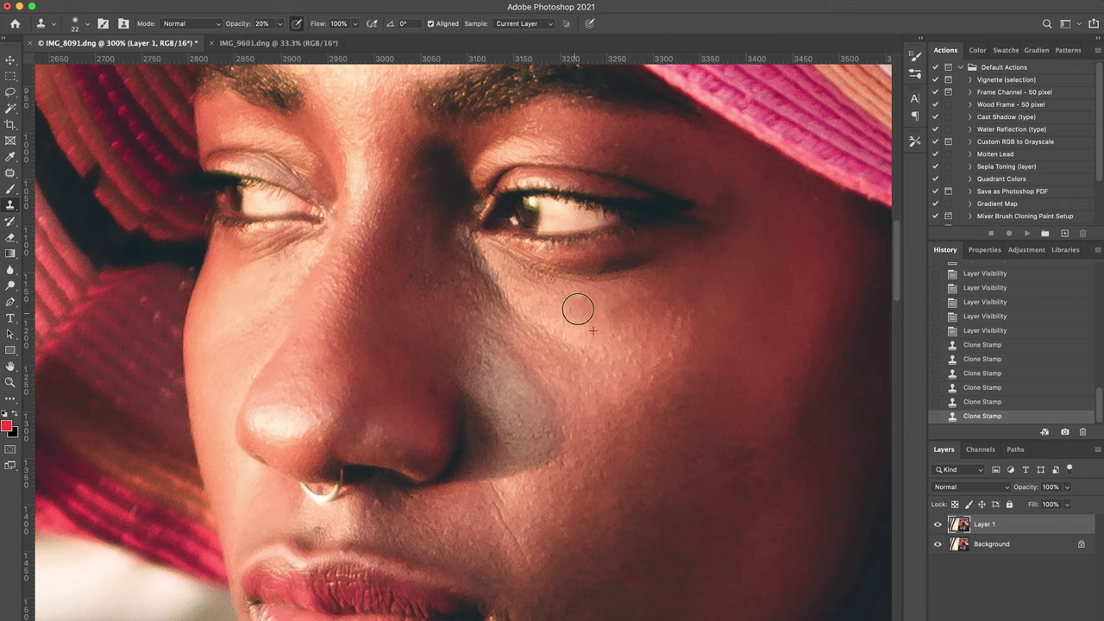
# - Toggle Layer 1 repeatedly to check the cloned cheek, then zoom out to 100%
pyautogui.click(938, 524)
pyautogui.click(938, 524)
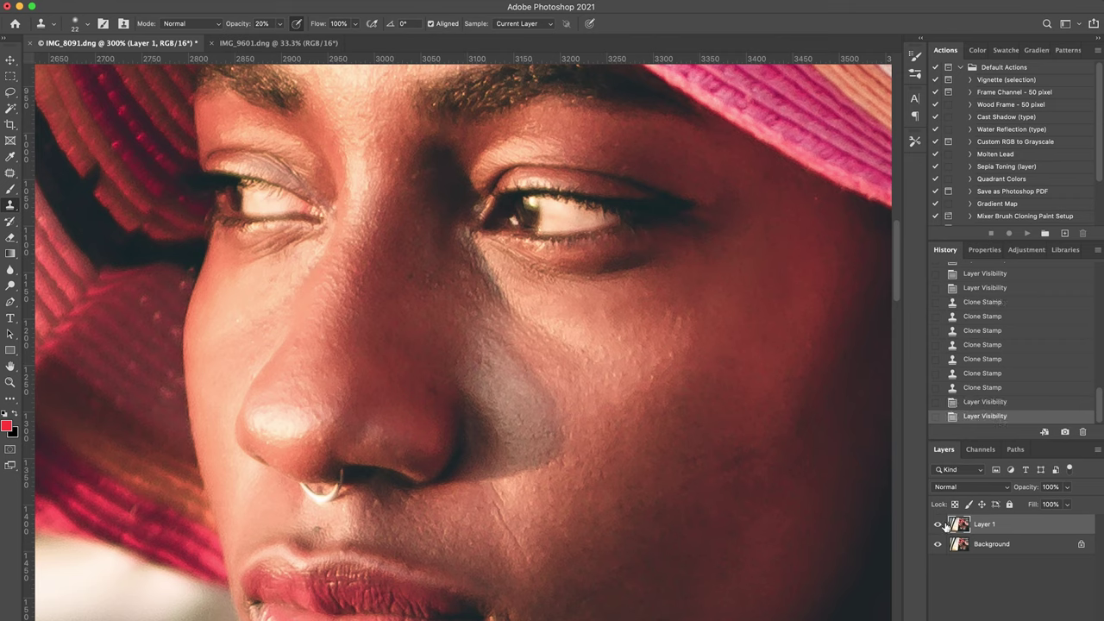
pyautogui.click(938, 524)
pyautogui.click(938, 525)
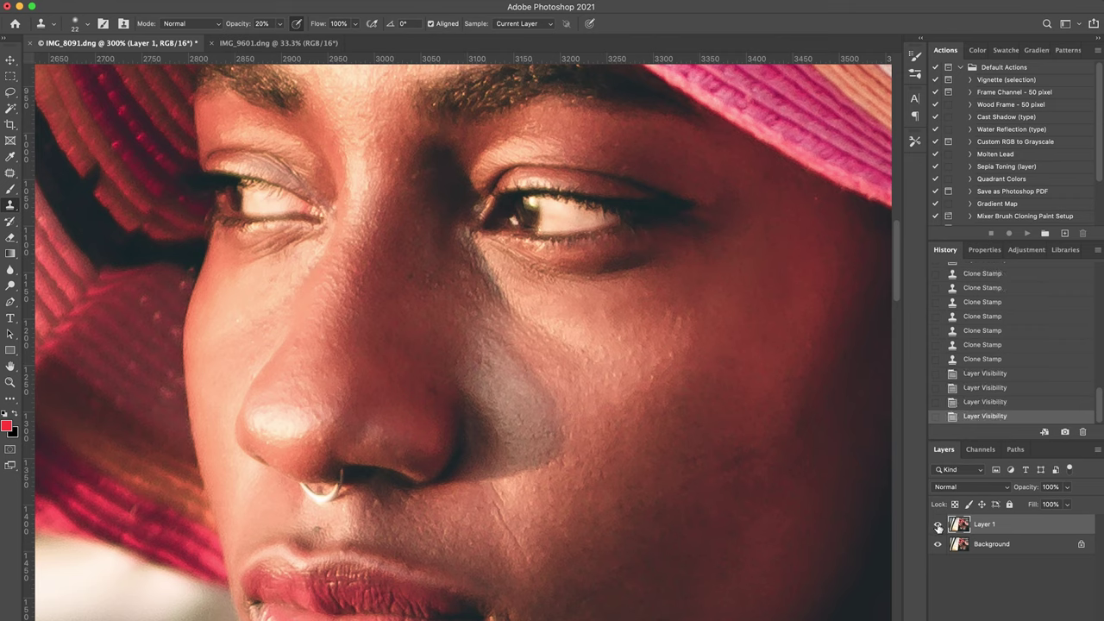
pyautogui.click(939, 525)
pyautogui.click(939, 525)
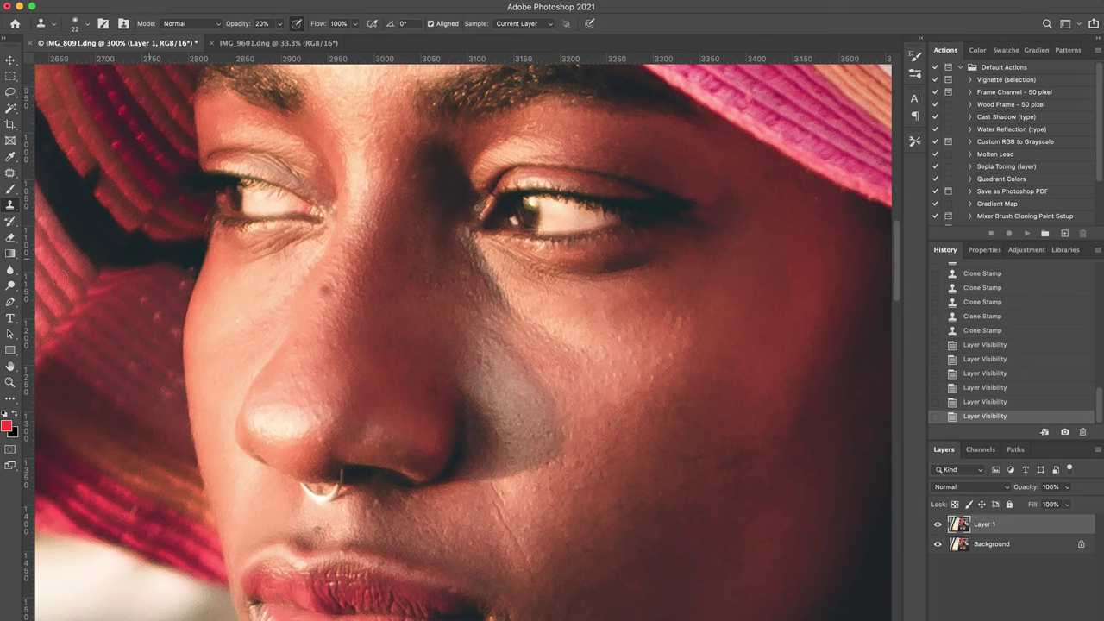
pyautogui.click(11, 380)
pyautogui.keyDown('alt'); pyautogui.click(478, 386); pyautogui.keyUp('alt')
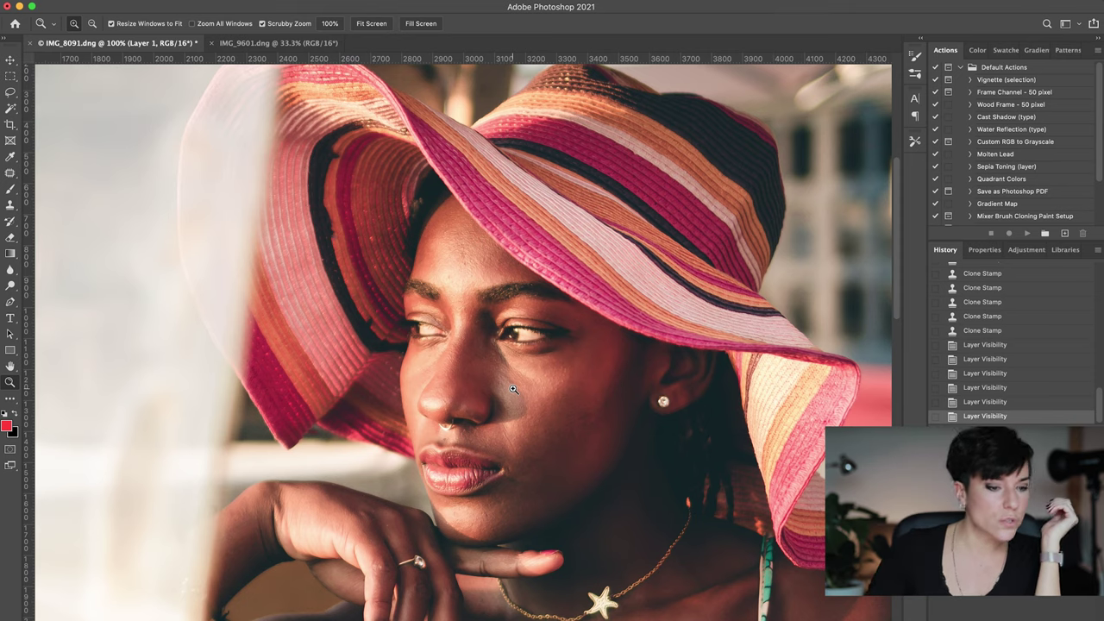
# - Zoom in on the brow and spot-heal the forehead blemishes
pyautogui.click(460, 286)
pyautogui.click(474, 289)
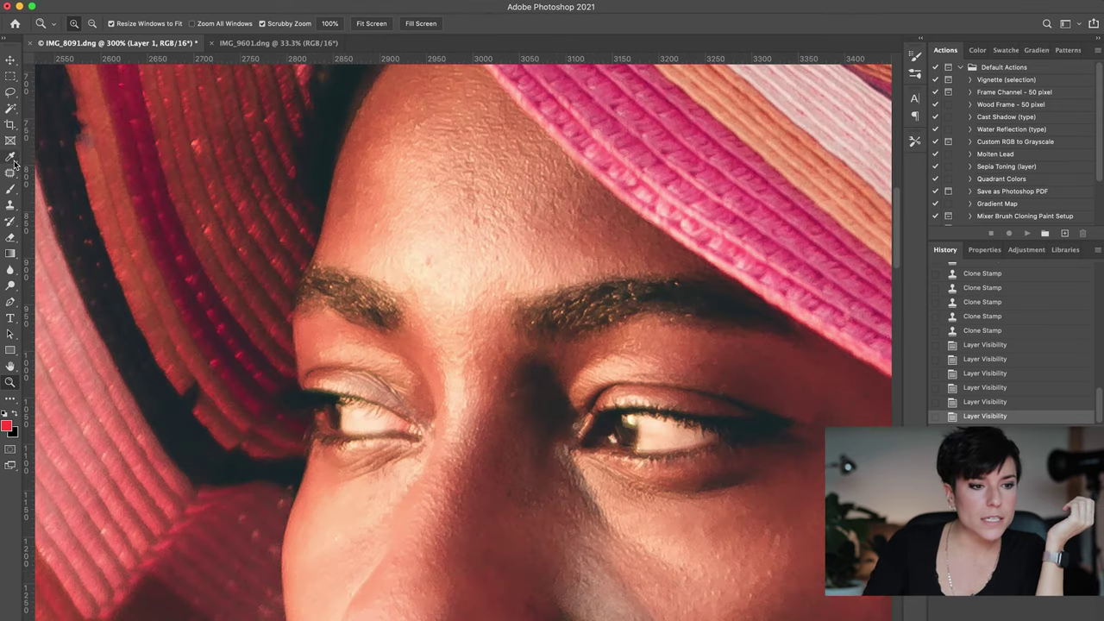
pyautogui.moveTo(10, 173); pyautogui.dragTo(52, 169)
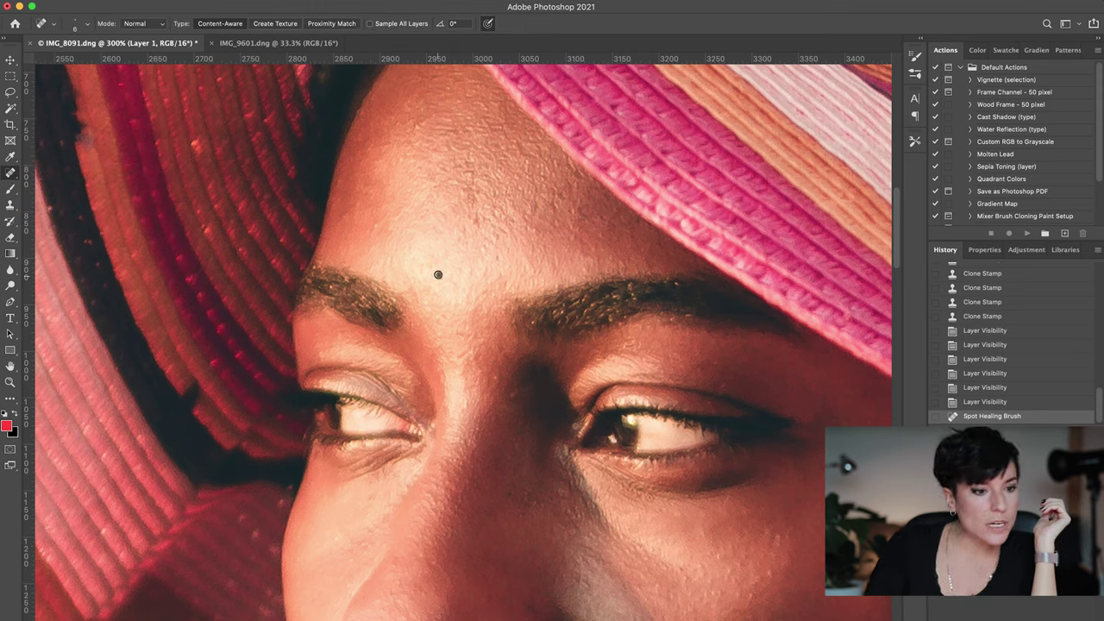
# - Clone smooth skin over the forehead above the brow with a 33 px Clone Stamp brush
pyautogui.click(11, 207)
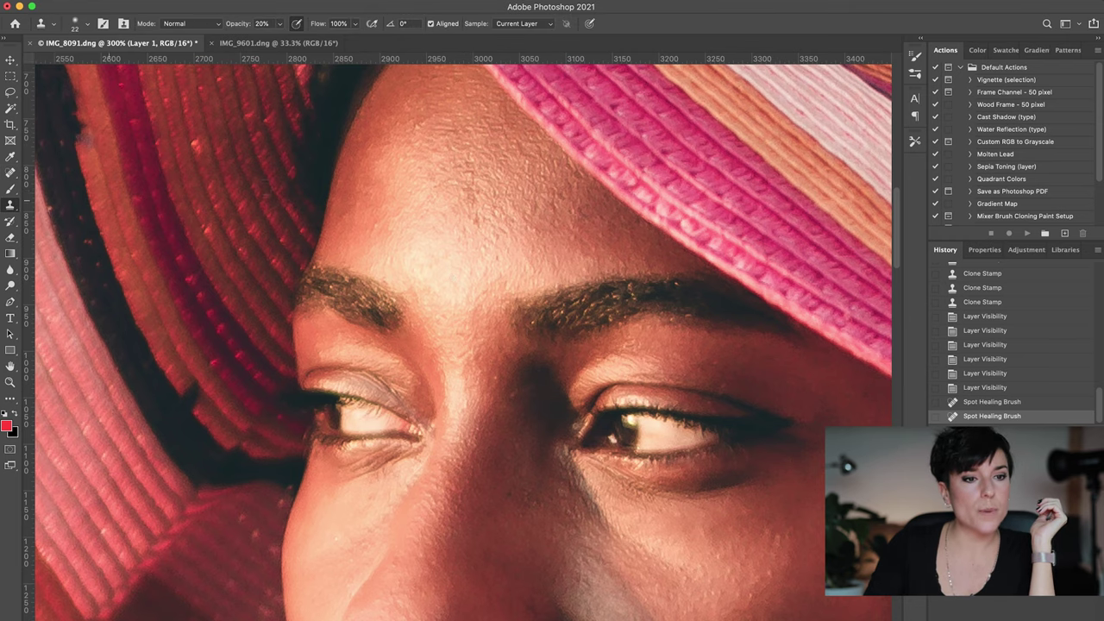
pyautogui.click(88, 31)
pyautogui.moveTo(79, 65); pyautogui.dragTo(83, 64)
pyautogui.click(118, 10)
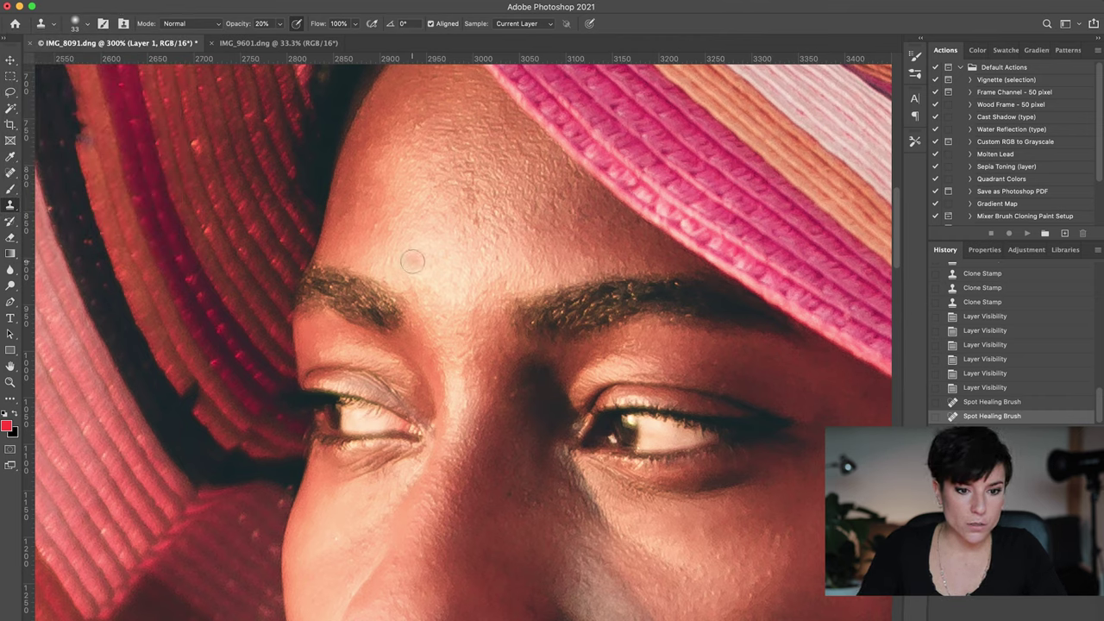
pyautogui.moveTo(456, 274)
pyautogui.mouseDown()
pyautogui.moveTo(397, 260)
pyautogui.moveTo(416, 234)
pyautogui.moveTo(439, 279)
pyautogui.moveTo(468, 279)
pyautogui.moveTo(424, 242)
pyautogui.moveTo(399, 259)
pyautogui.moveTo(460, 270)
pyautogui.moveTo(449, 251)
pyautogui.moveTo(412, 250)
pyautogui.moveTo(448, 278)
pyautogui.moveTo(394, 251)
pyautogui.moveTo(474, 276)
pyautogui.moveTo(488, 256)
pyautogui.mouseUp()
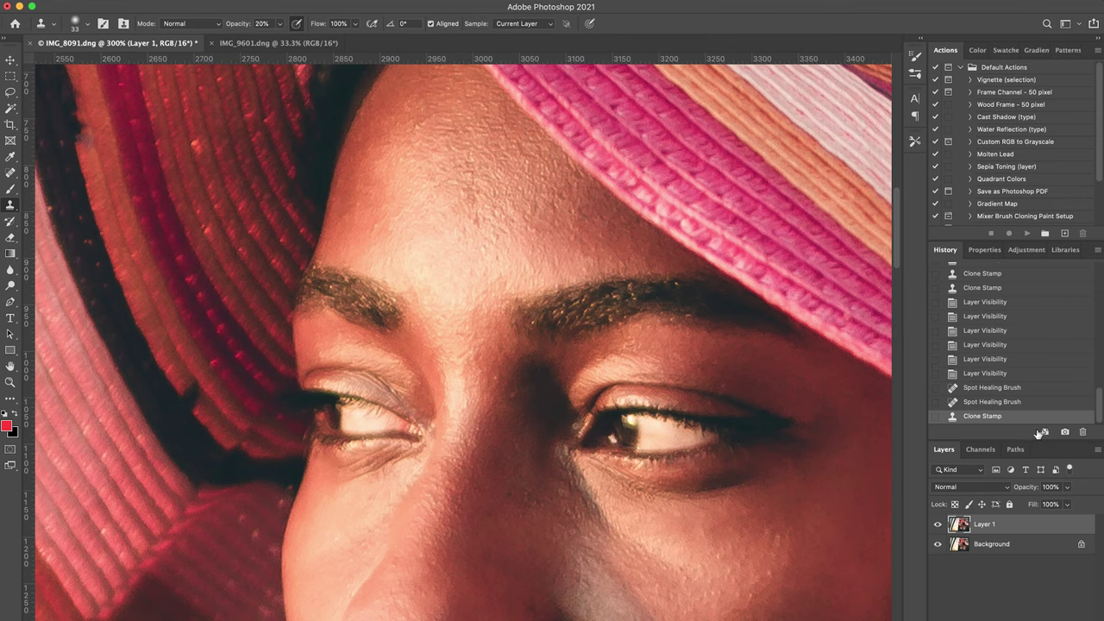
# - Toggle Layer 1 several times to compare the forehead retouch with the original
pyautogui.click(938, 525)
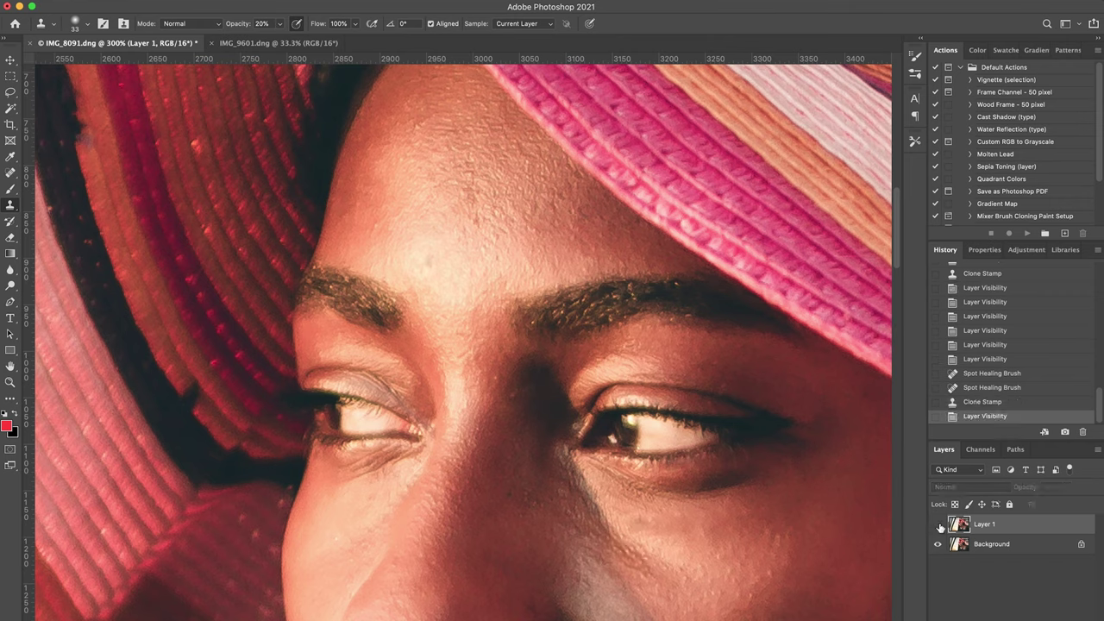
pyautogui.click(939, 526)
pyautogui.click(939, 525)
pyautogui.click(939, 525)
pyautogui.click(938, 525)
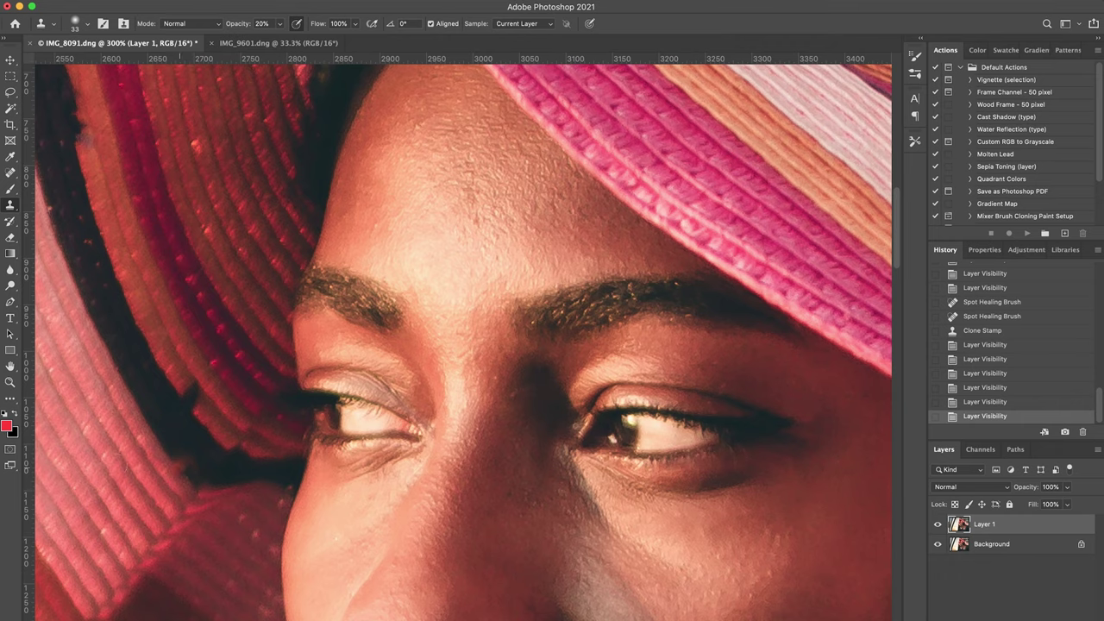
# - Zoom out to 50% and switch to the IMG_9601.dng blue-background portrait
pyautogui.click(10, 383)
pyautogui.keyDown('alt'); pyautogui.click(654, 434); pyautogui.keyUp('alt')
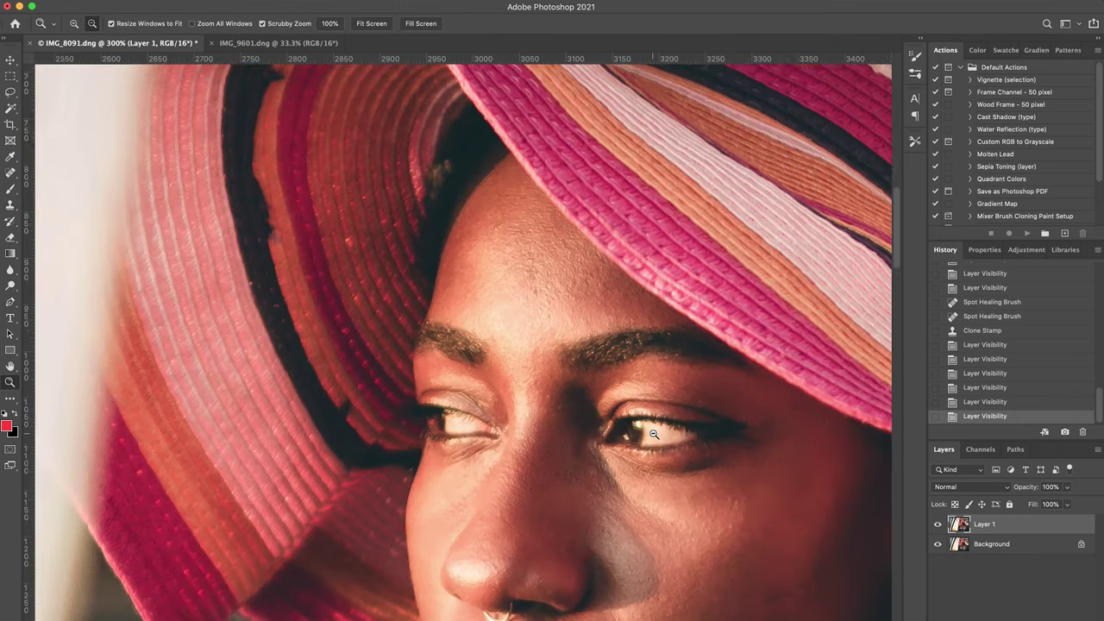
pyautogui.keyDown('alt'); pyautogui.click(654, 434); pyautogui.keyUp('alt')
pyautogui.keyDown('alt'); pyautogui.click(654, 434); pyautogui.keyUp('alt')
pyautogui.keyDown('alt'); pyautogui.click(654, 434); pyautogui.keyUp('alt')
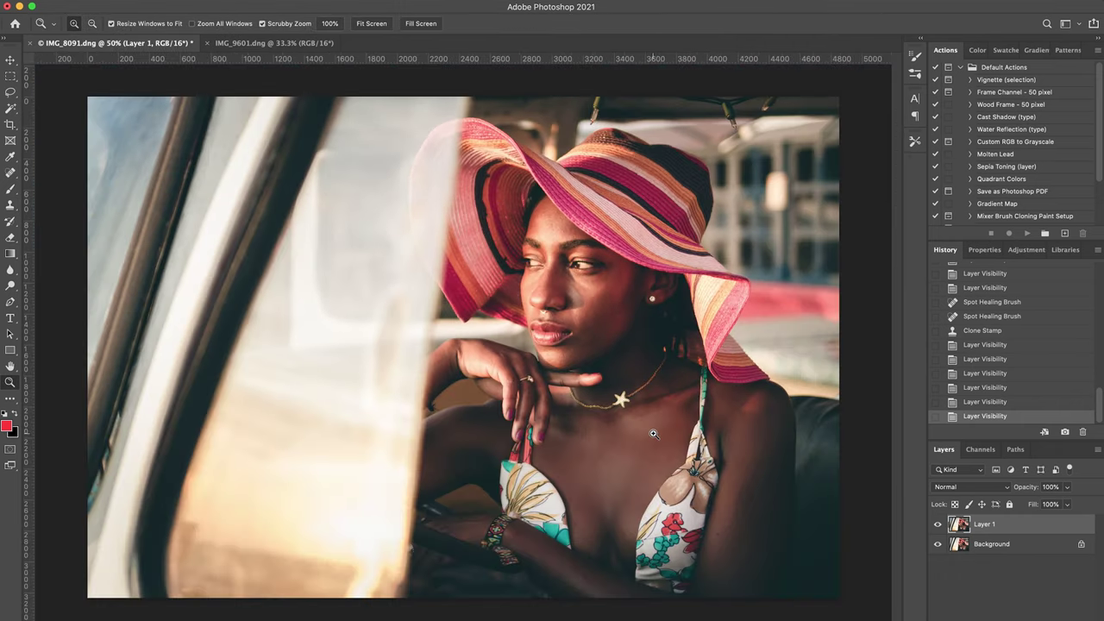
pyautogui.click(270, 45)
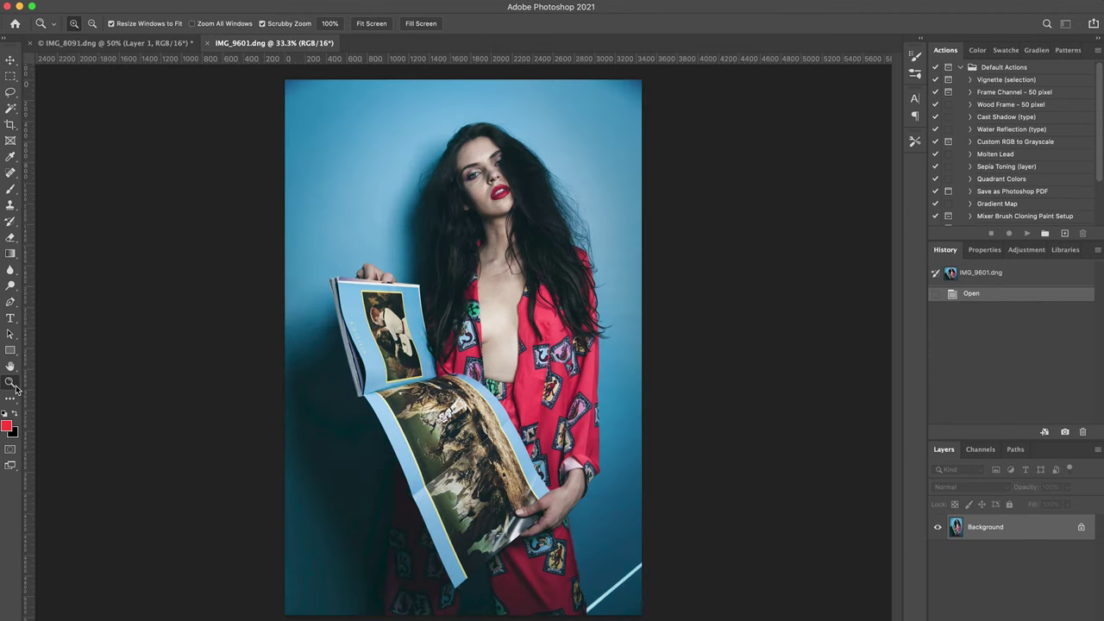
# - Zoom in to 50% and pan IMG_9601 so the face and long dark hair fill the view
pyautogui.click(506, 142)
pyautogui.moveTo(493, 154); pyautogui.dragTo(503, 231)
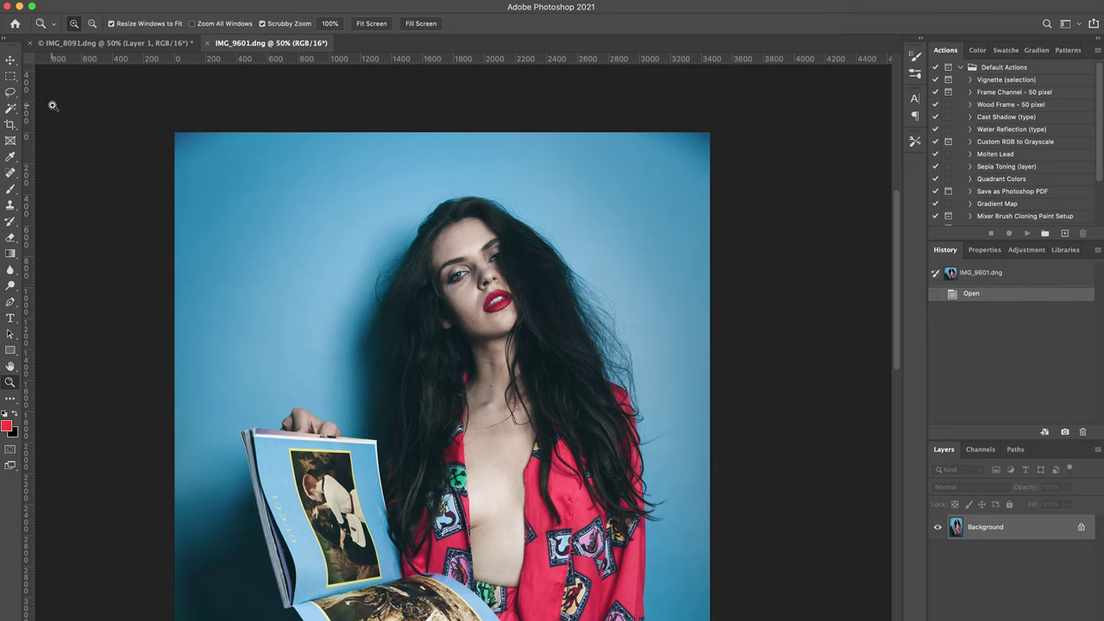
pyautogui.click(10, 92)
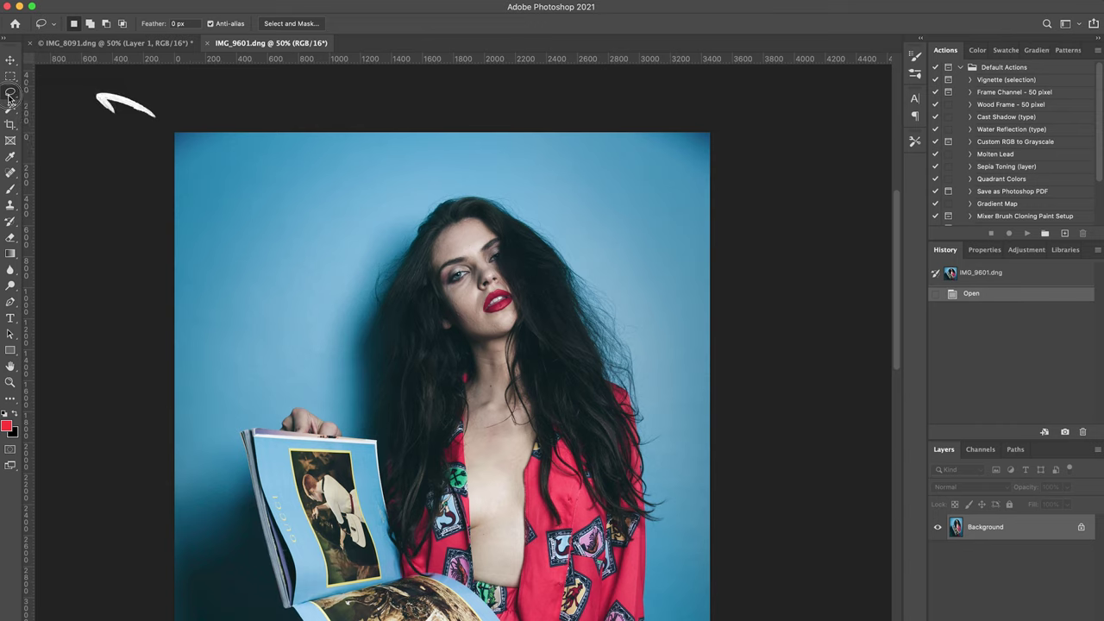
# - Draw a freehand Lasso selection around the model's head, hair and upper torso
pyautogui.click(10, 93)
pyautogui.click(10, 92)
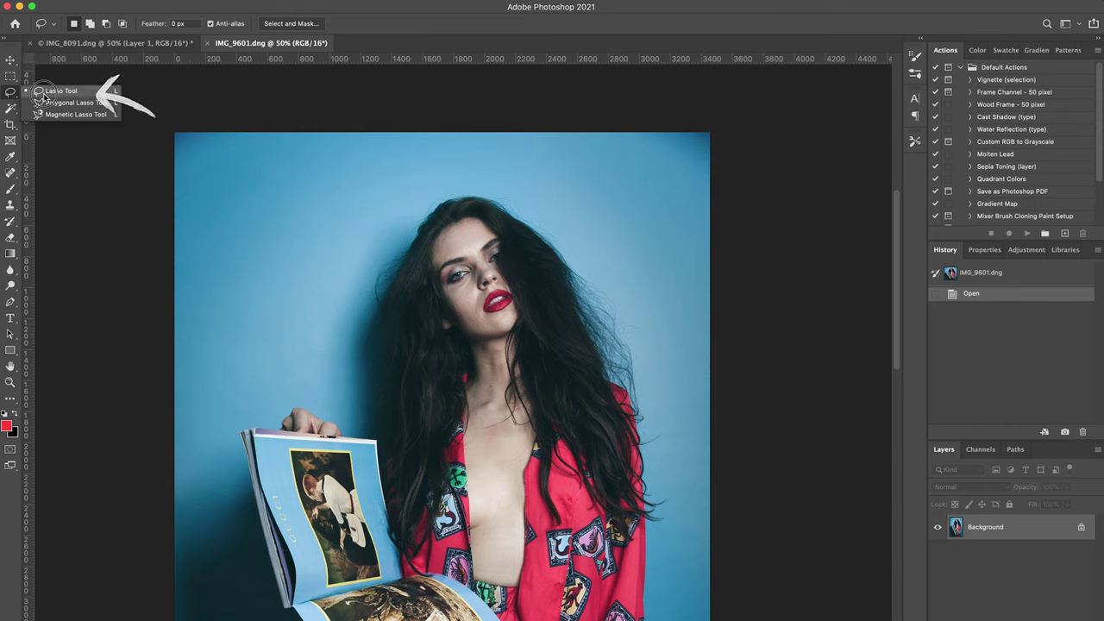
pyautogui.click(46, 92)
pyautogui.moveTo(501, 168)
pyautogui.mouseDown()
pyautogui.moveTo(414, 143)
pyautogui.moveTo(332, 157)
pyautogui.moveTo(256, 195)
pyautogui.moveTo(227, 257)
pyautogui.moveTo(244, 375)
pyautogui.moveTo(291, 445)
pyautogui.moveTo(370, 513)
pyautogui.moveTo(495, 527)
pyautogui.moveTo(622, 503)
pyautogui.moveTo(716, 446)
pyautogui.moveTo(755, 314)
pyautogui.moveTo(676, 185)
pyautogui.moveTo(549, 117)
pyautogui.moveTo(431, 145)
pyautogui.mouseUp()
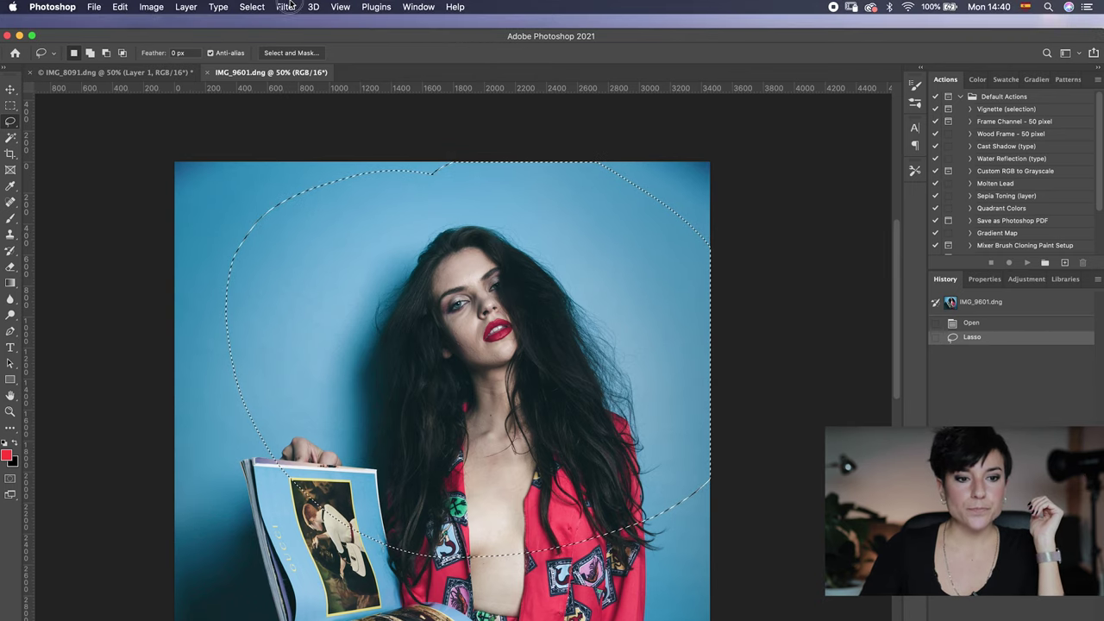
pyautogui.click(288, 6)
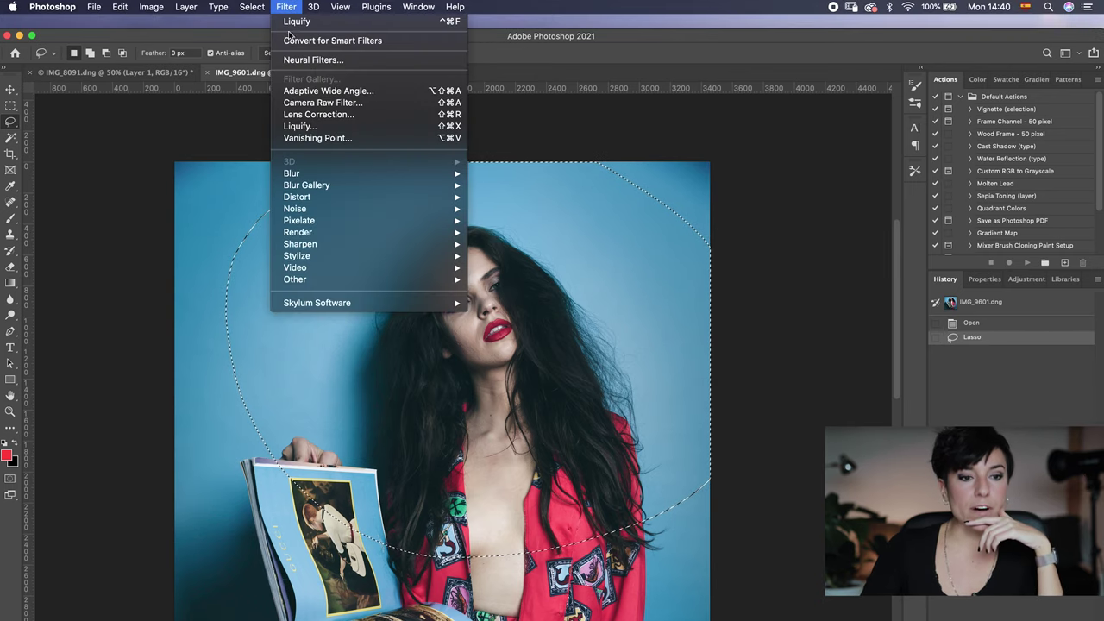
# - In Liquify, push the top of the hair and above the forehead outward with Forward Warp
pyautogui.click(312, 128)
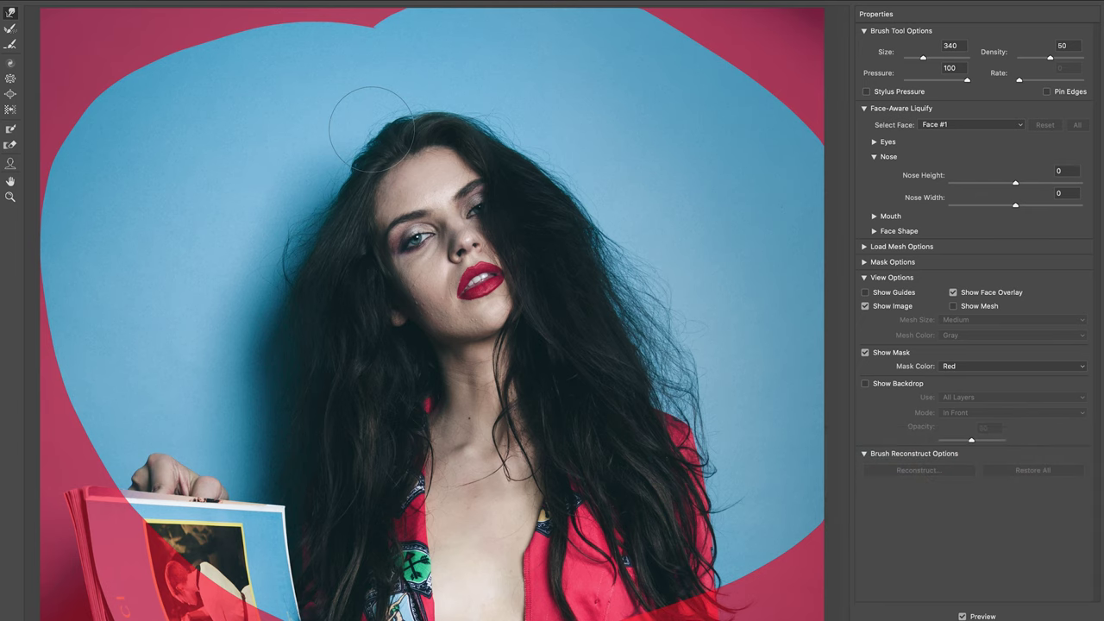
pyautogui.click(13, 14)
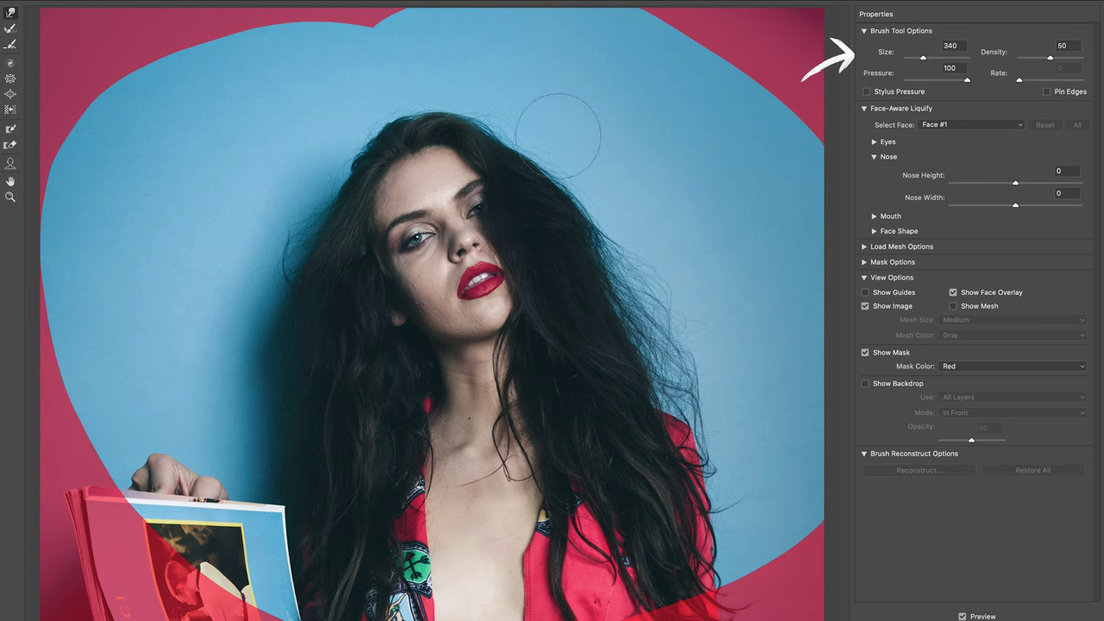
pyautogui.moveTo(924, 62); pyautogui.dragTo(922, 62)
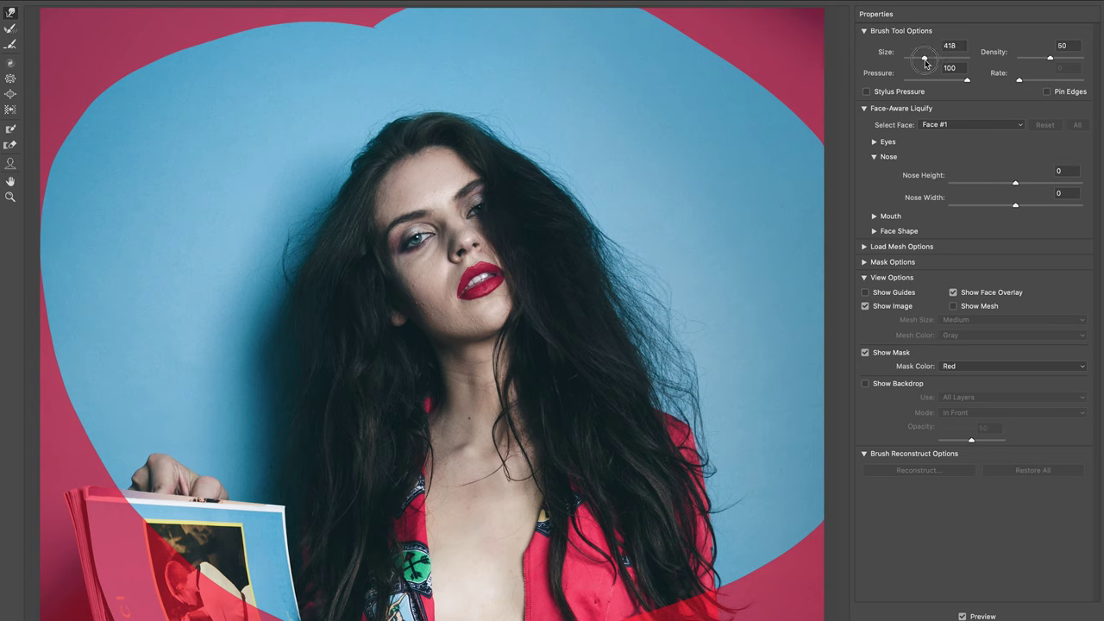
pyautogui.moveTo(549, 190); pyautogui.dragTo(552, 174)
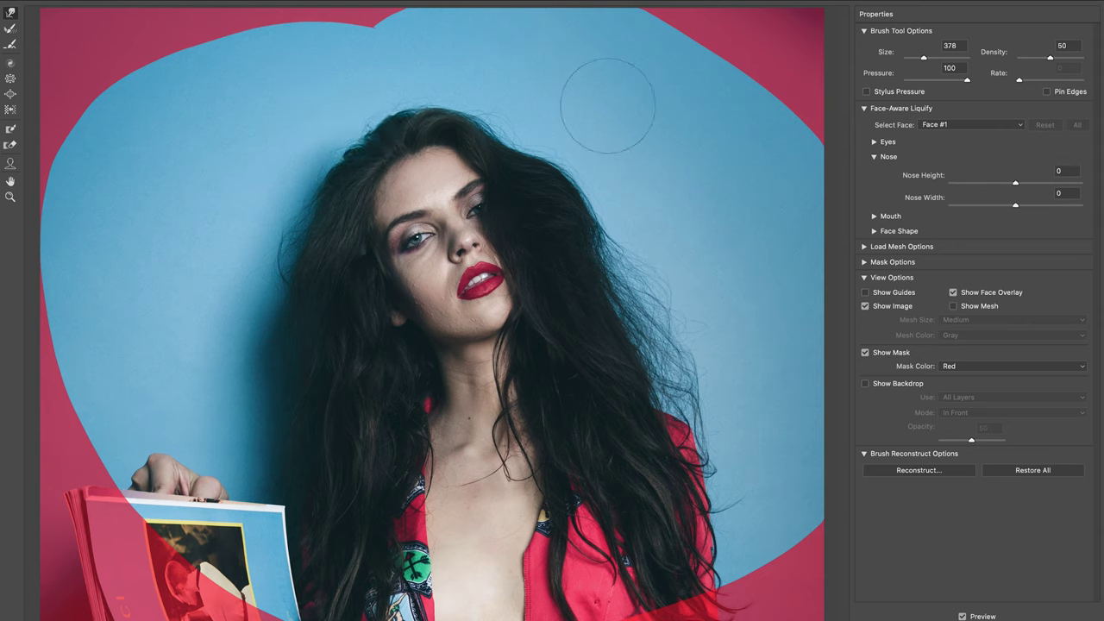
pyautogui.moveTo(386, 185); pyautogui.dragTo(361, 173)
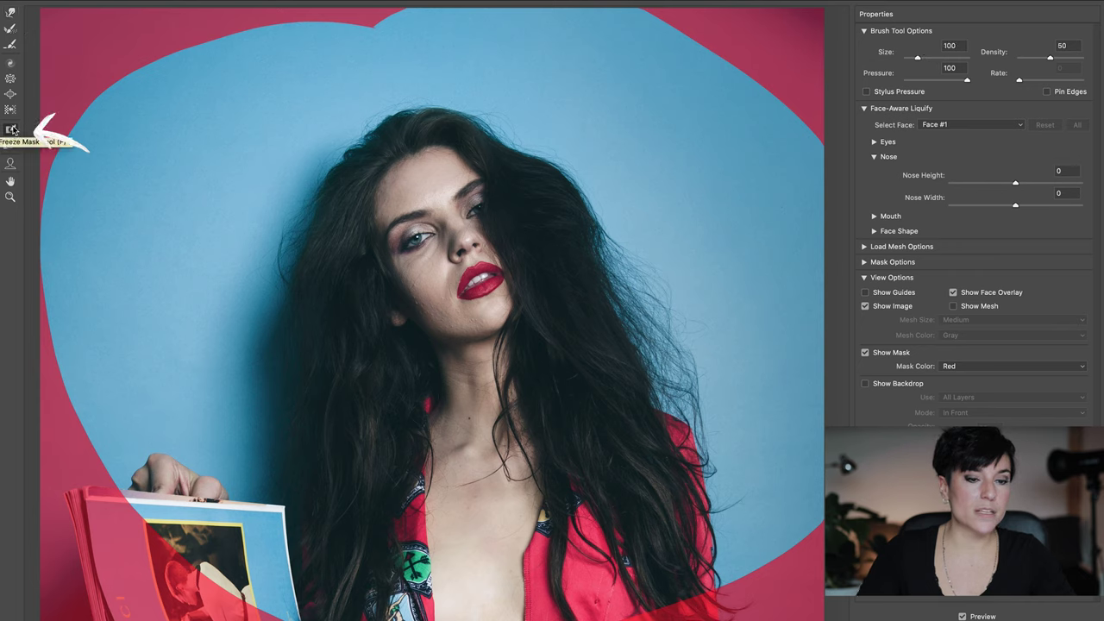
# - Freeze-mask the forehead and left cheek, then apply the Liquify changes
pyautogui.click(12, 129)
pyautogui.moveTo(412, 173)
pyautogui.mouseDown()
pyautogui.moveTo(396, 179)
pyautogui.moveTo(430, 154)
pyautogui.mouseUp()
pyautogui.moveTo(386, 193)
pyautogui.mouseDown()
pyautogui.moveTo(397, 283)
pyautogui.moveTo(389, 226)
pyautogui.mouseUp()
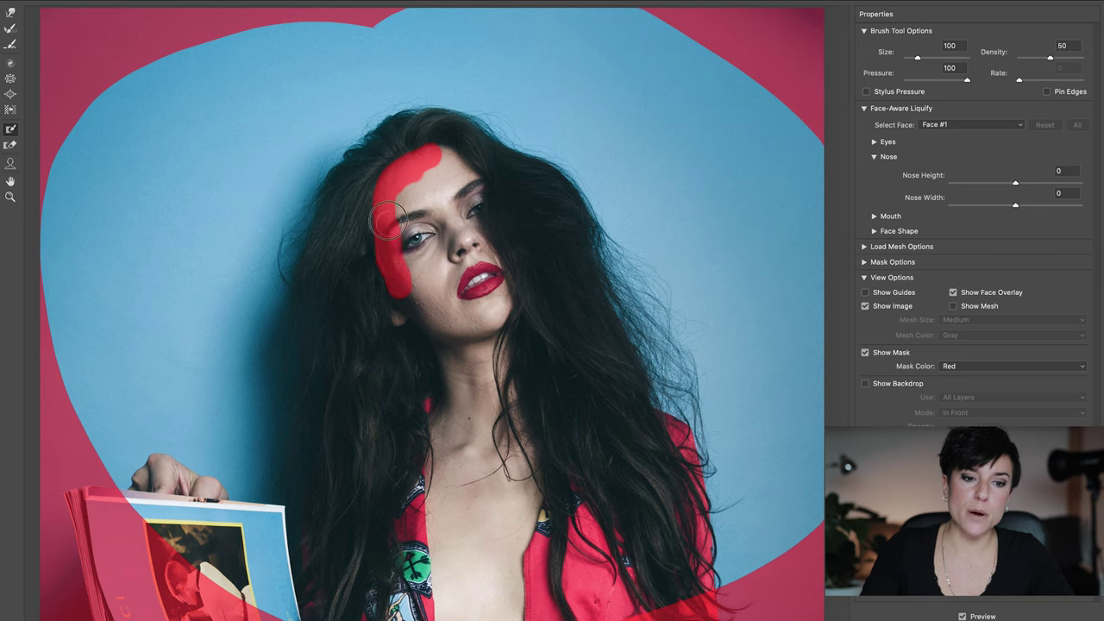
pyautogui.moveTo(414, 155)
pyautogui.mouseDown()
pyautogui.moveTo(388, 175)
pyautogui.moveTo(378, 219)
pyautogui.moveTo(404, 290)
pyautogui.mouseUp()
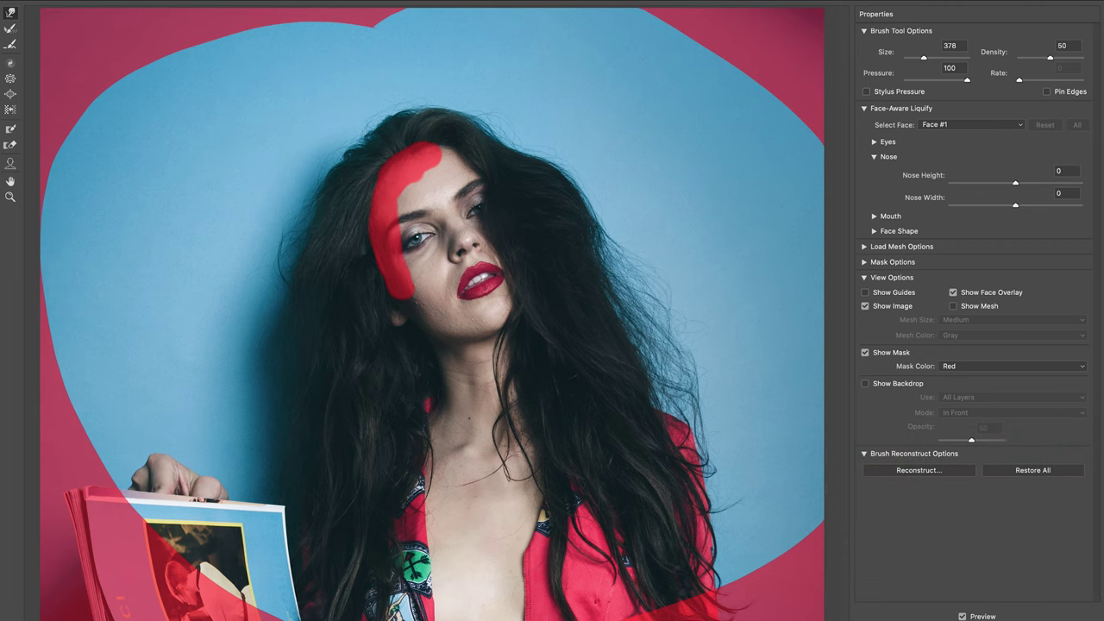
pyautogui.press('Return')
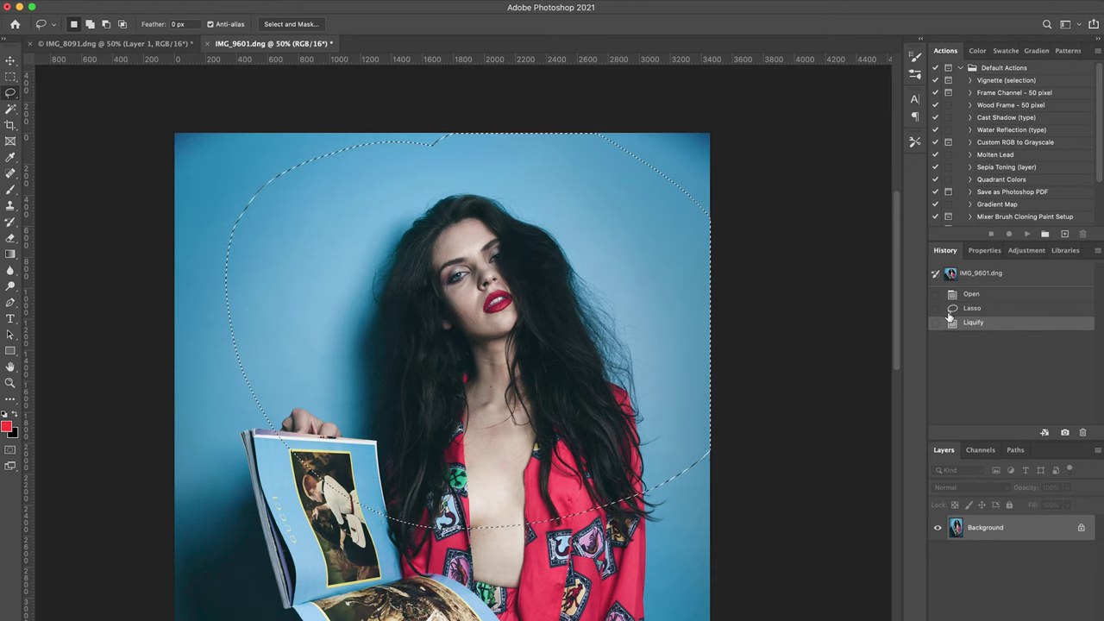
# - Deselect, zoom out, and flip between original and liquified History states to compare the hair
pyautogui.hotkey('ctrl', 'd')
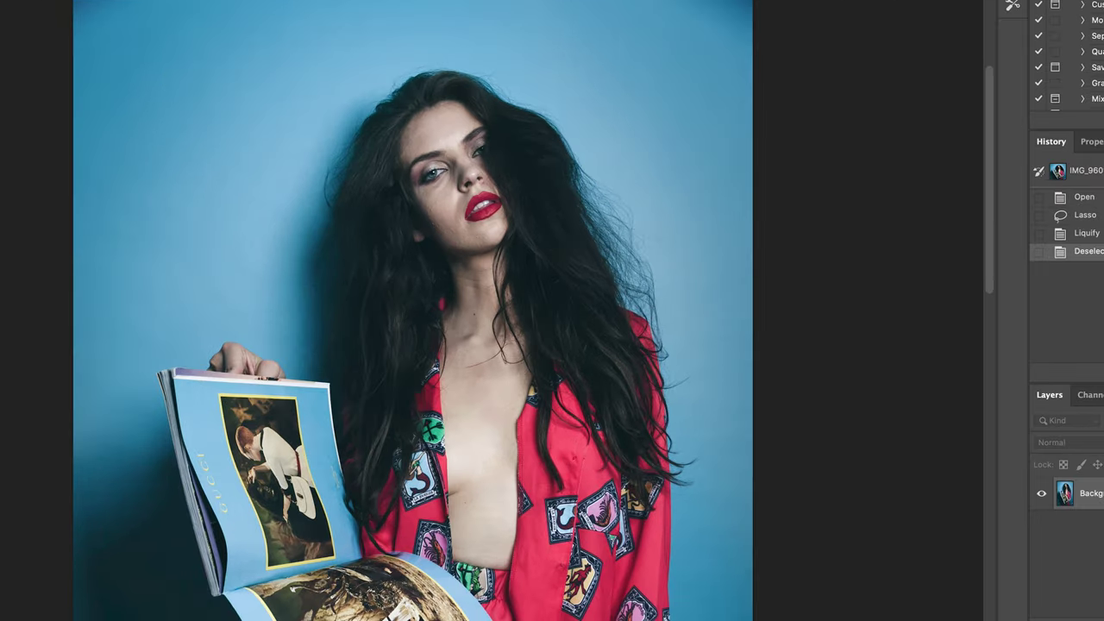
pyautogui.click(1078, 170)
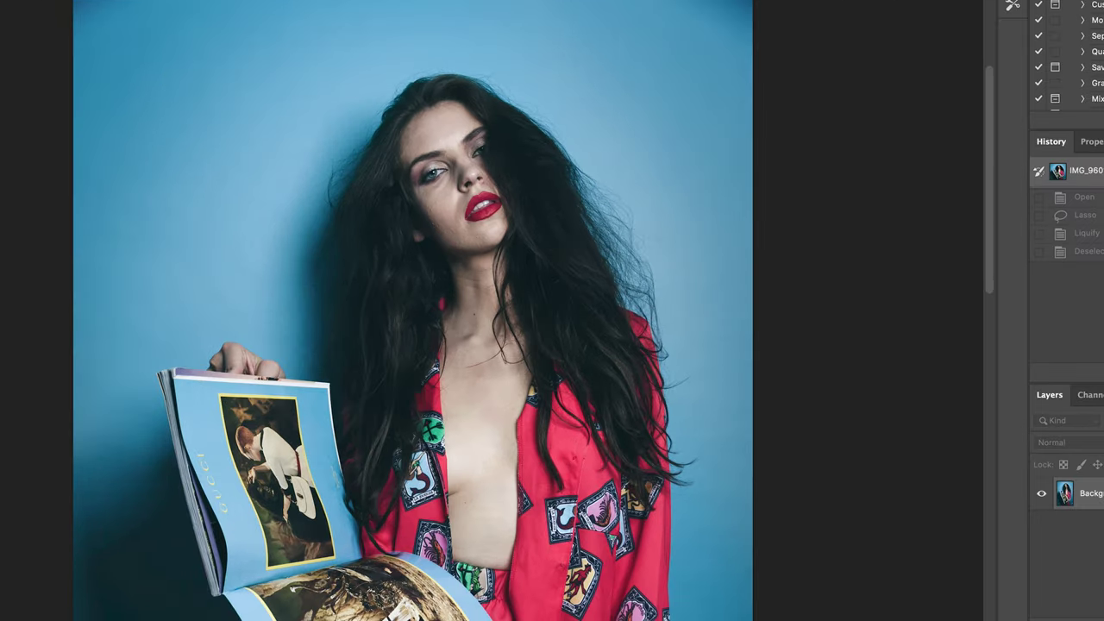
pyautogui.click(1087, 251)
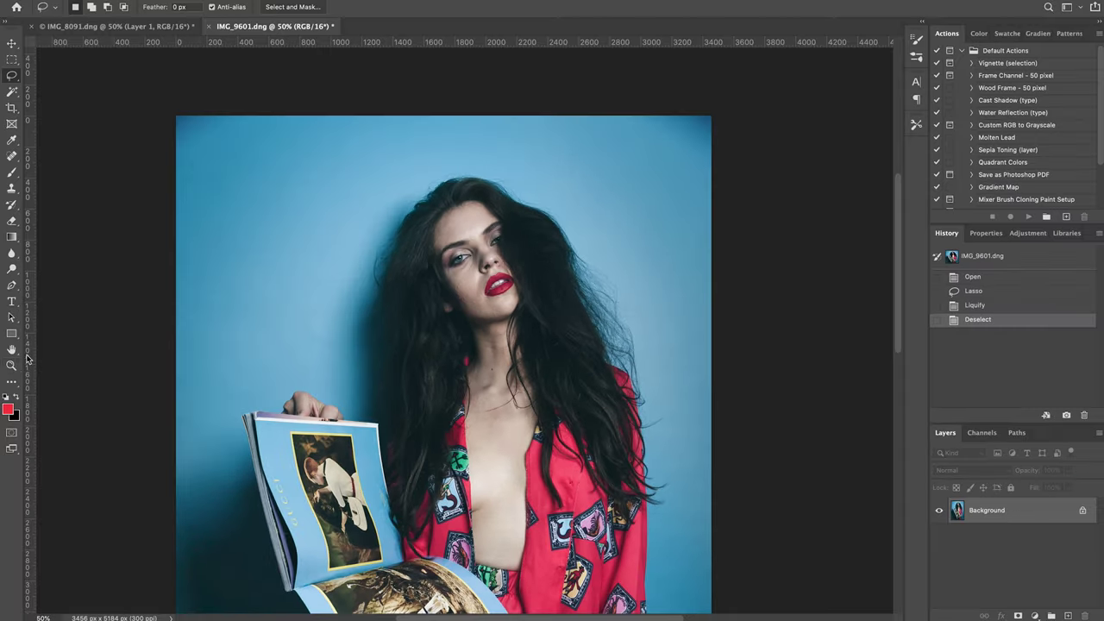
pyautogui.press('z')
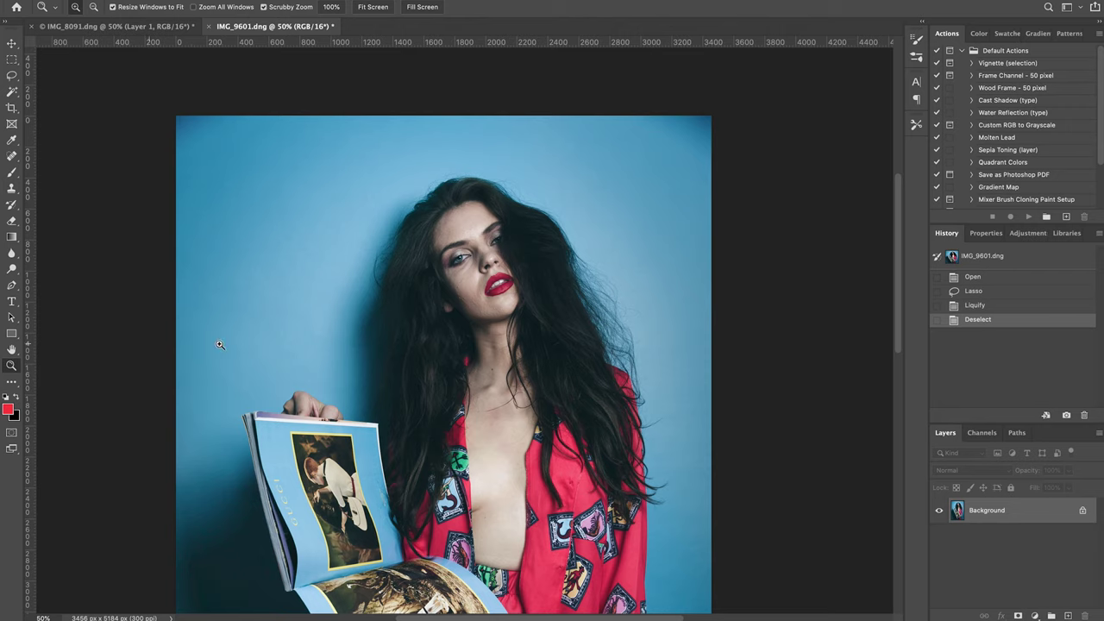
pyautogui.keyDown('alt'); pyautogui.click(494, 402); pyautogui.keyUp('alt')
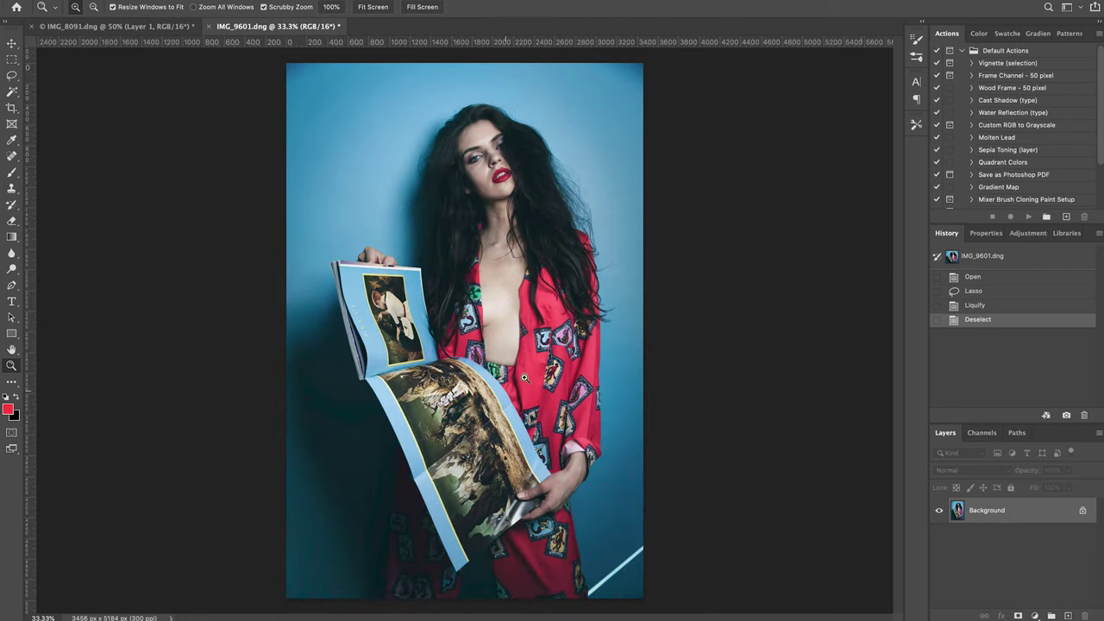
pyautogui.click(966, 260)
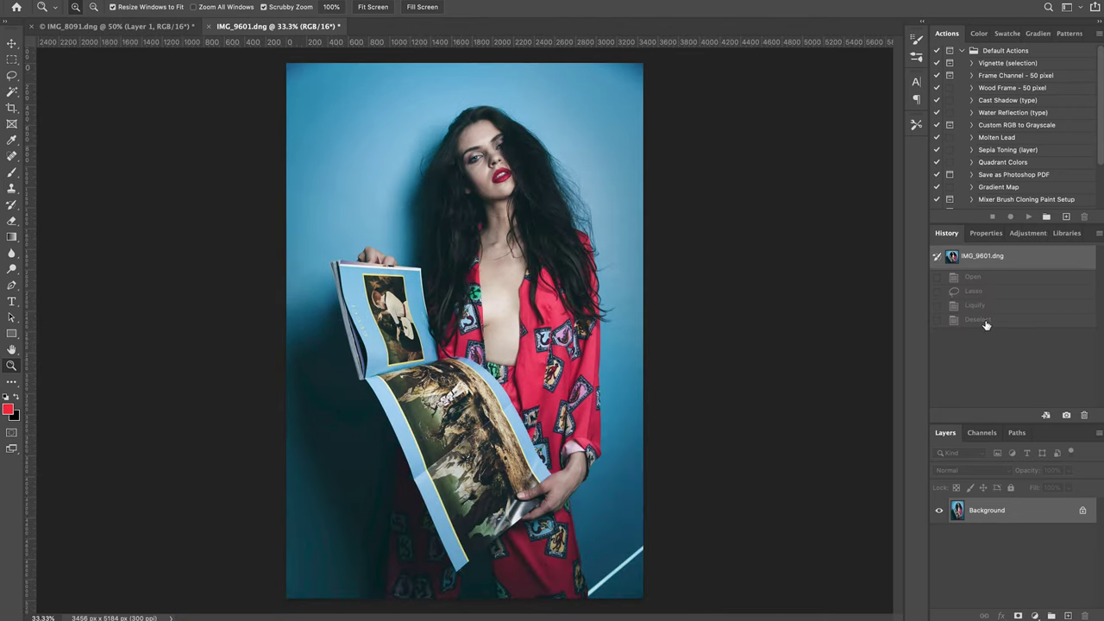
pyautogui.click(985, 321)
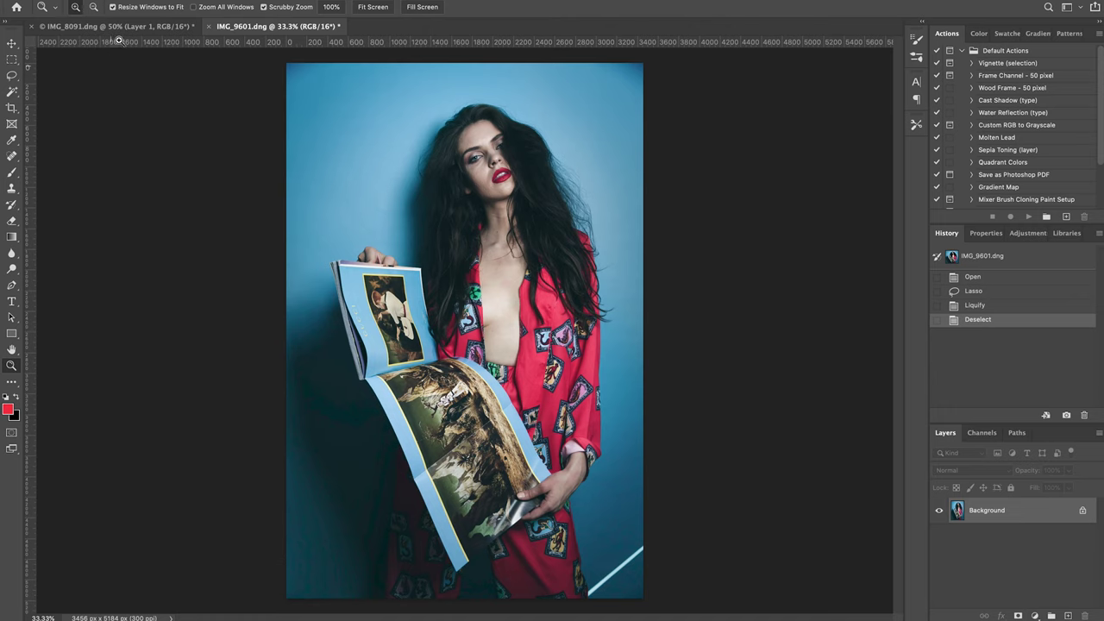
pyautogui.click(121, 26)
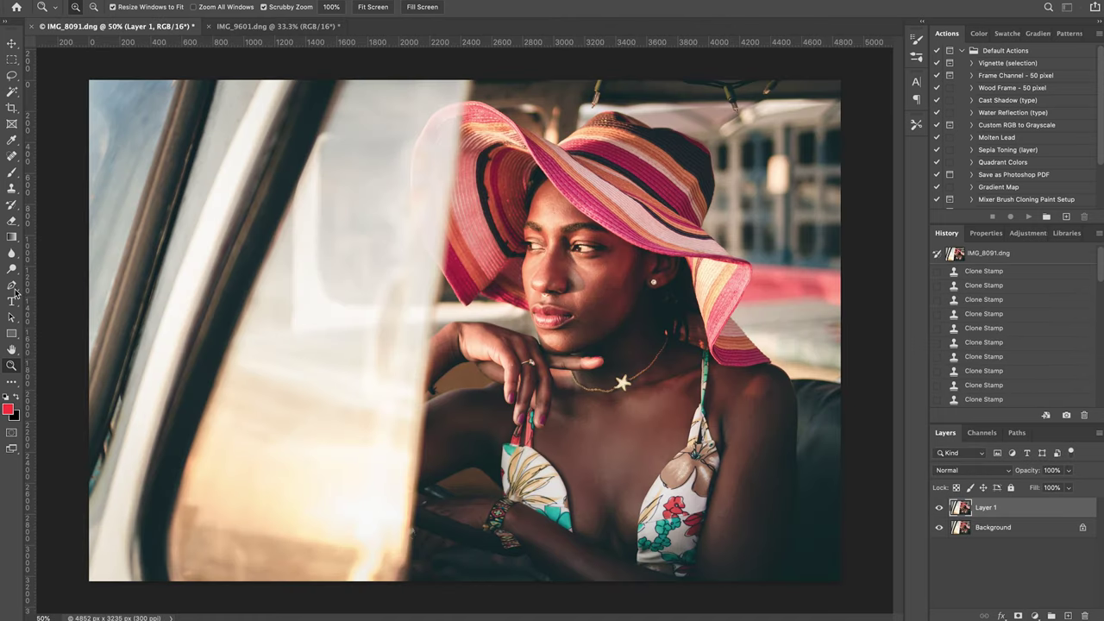
# - Zoom in on IMG_8091, lasso around the woman's face and hat, and open Liquify
pyautogui.moveTo(557, 275); pyautogui.dragTo(607, 244)
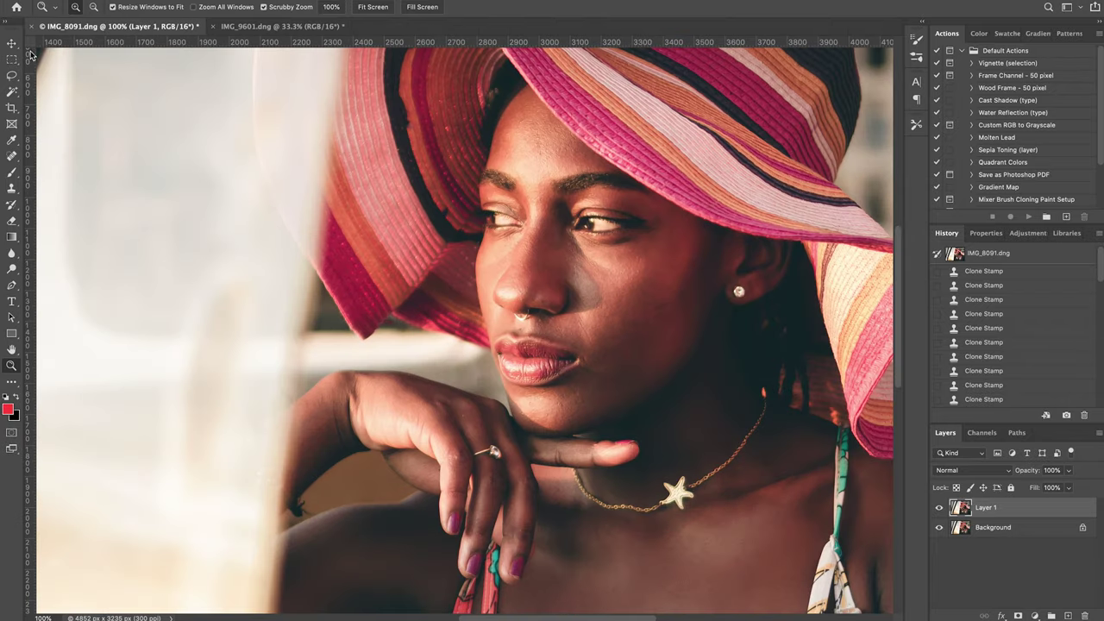
pyautogui.click(12, 75)
pyautogui.moveTo(539, 56)
pyautogui.mouseDown()
pyautogui.moveTo(274, 293)
pyautogui.moveTo(415, 450)
pyautogui.moveTo(656, 468)
pyautogui.moveTo(810, 291)
pyautogui.moveTo(730, 95)
pyautogui.moveTo(621, 53)
pyautogui.mouseUp()
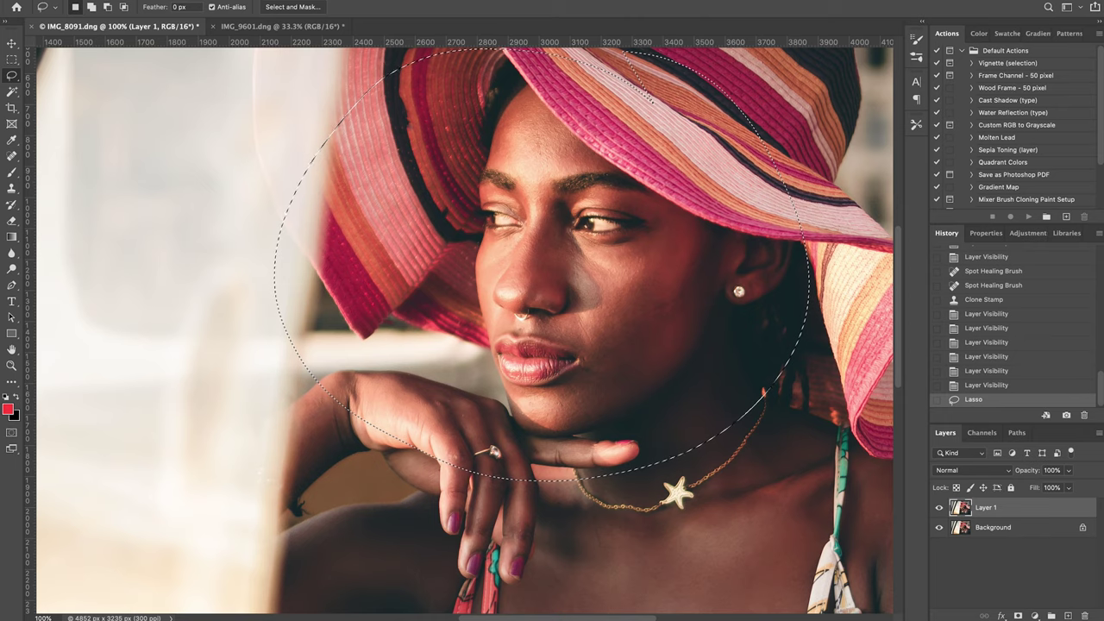
pyautogui.click(302, 0)
pyautogui.click(302, 81)
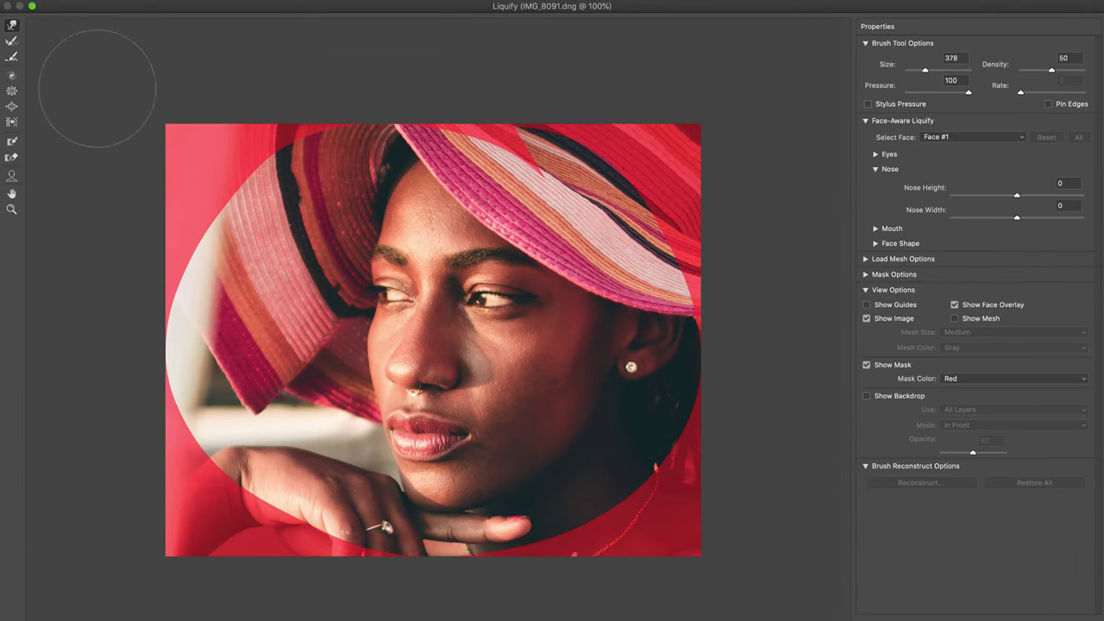
# - Switch to a larger Pucker Tool brush, then leave Liquify and deselect the face lasso
pyautogui.click(12, 91)
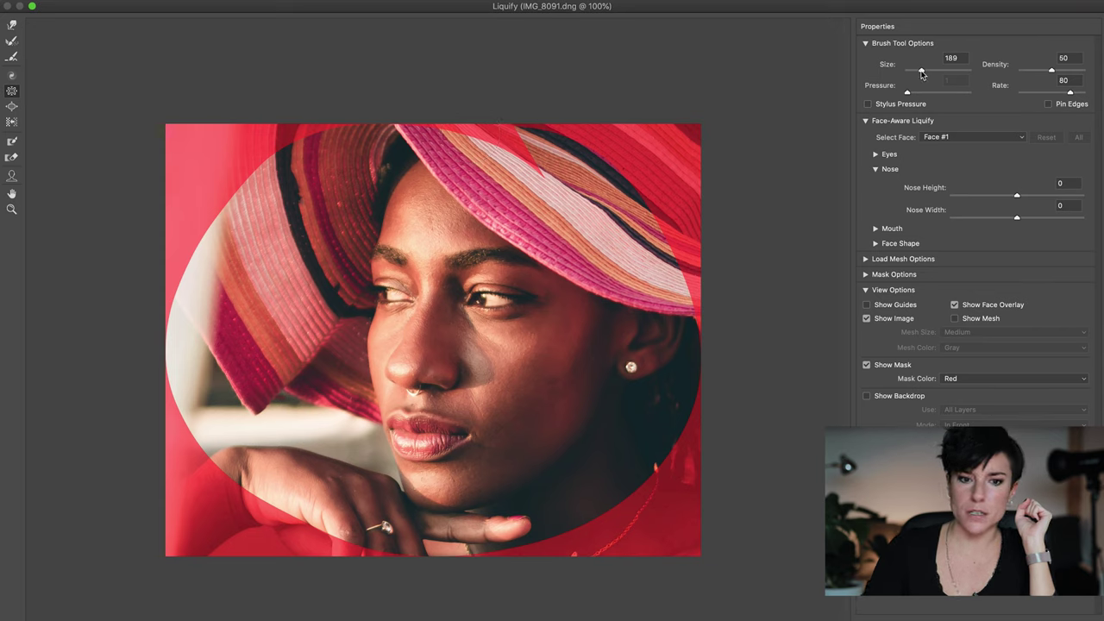
pyautogui.moveTo(920, 69); pyautogui.dragTo(923, 69)
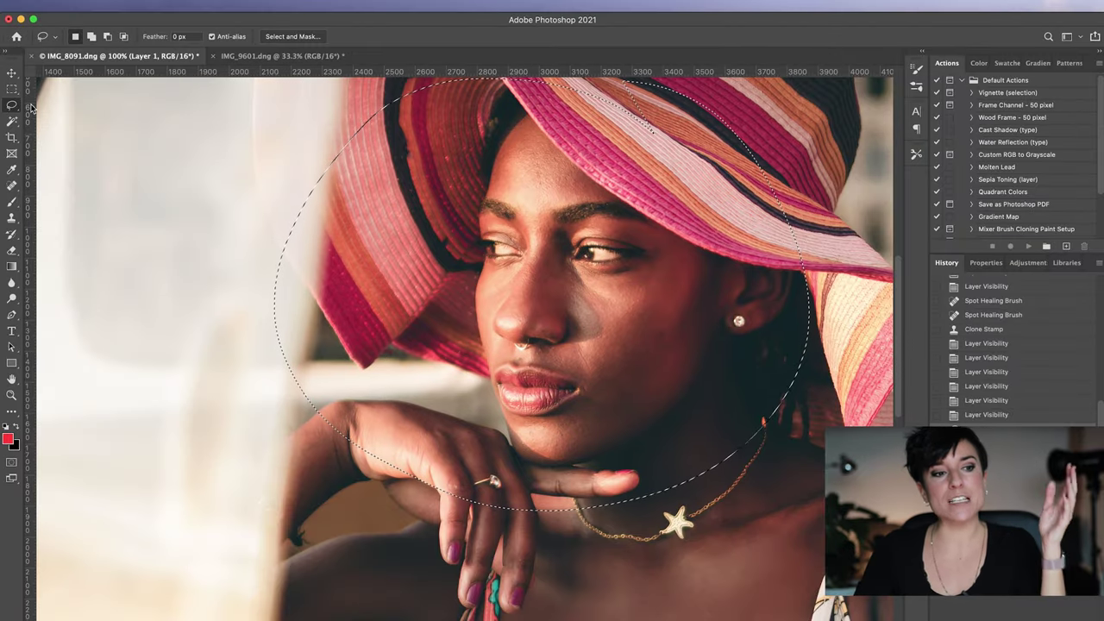
pyautogui.click(32, 163)
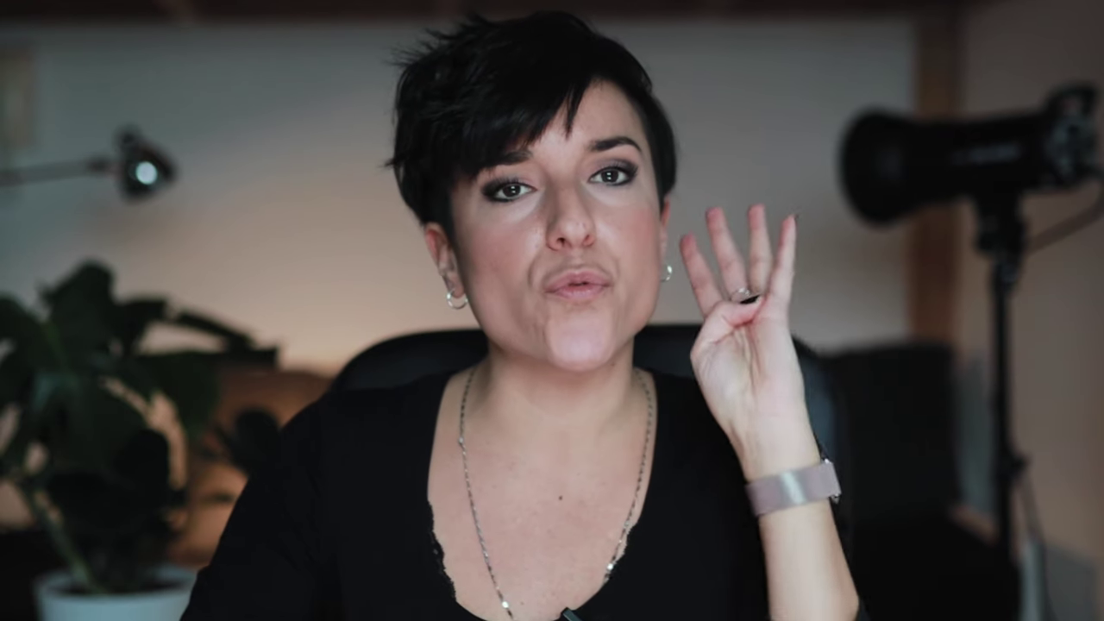